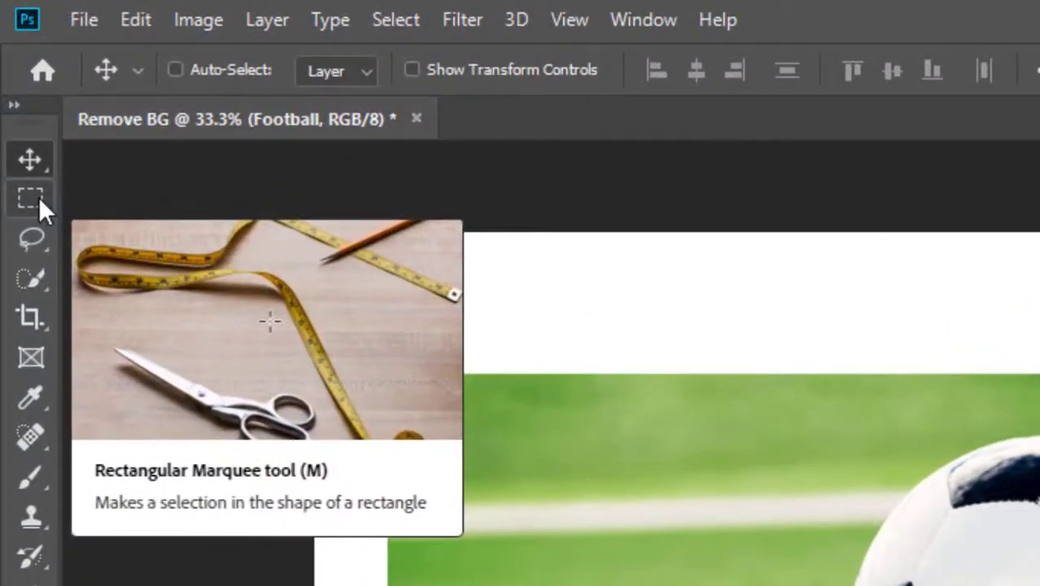
Step: Switch to the Elliptical Marquee Tool from the Marquee tool flyout
left_click(39, 198)
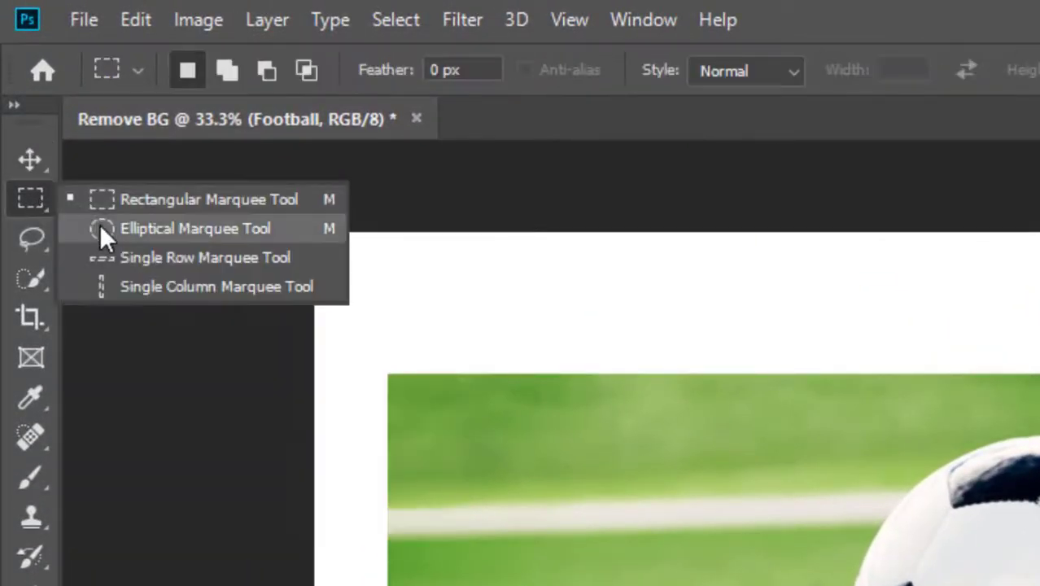
left_click(99, 228)
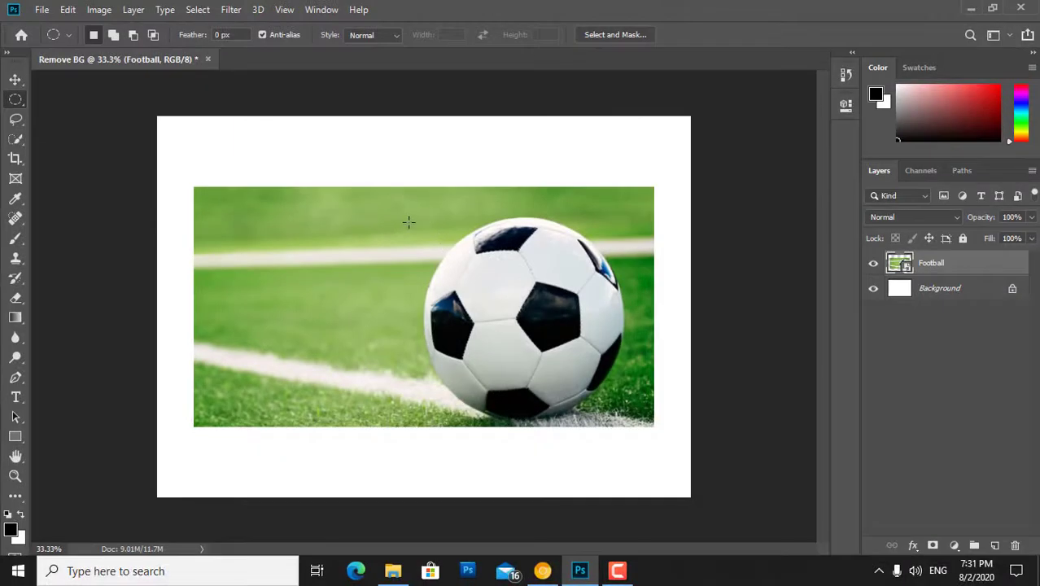
Step: Fit a circular selection about 2.65 in wide tightly around the soccer ball
left_click_drag(511, 307, 642, 411)
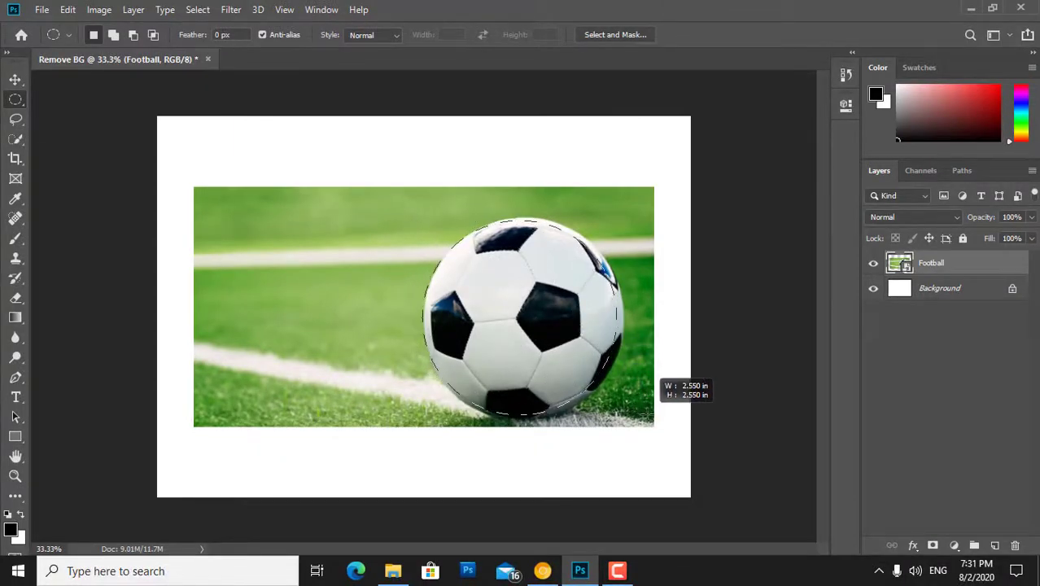
left_click_drag(643, 411, 661, 420)
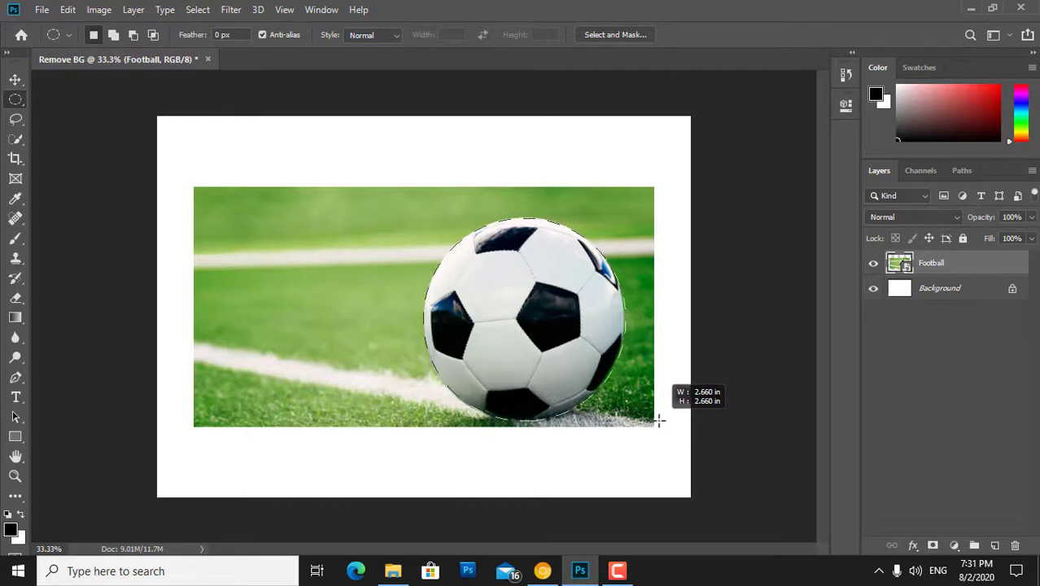
left_click_drag(659, 421, 657, 420)
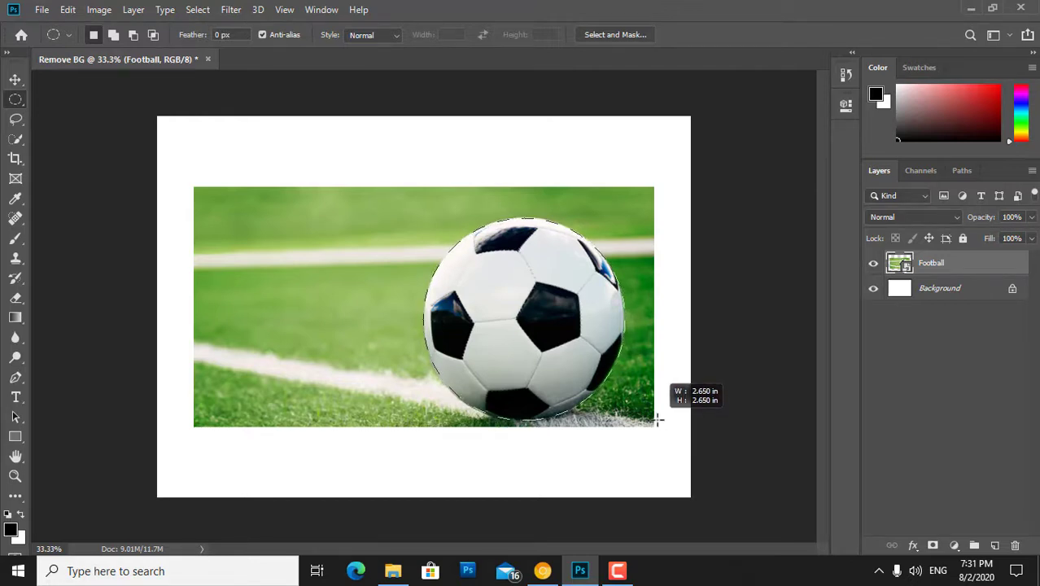
left_click_drag(660, 418, 660, 419)
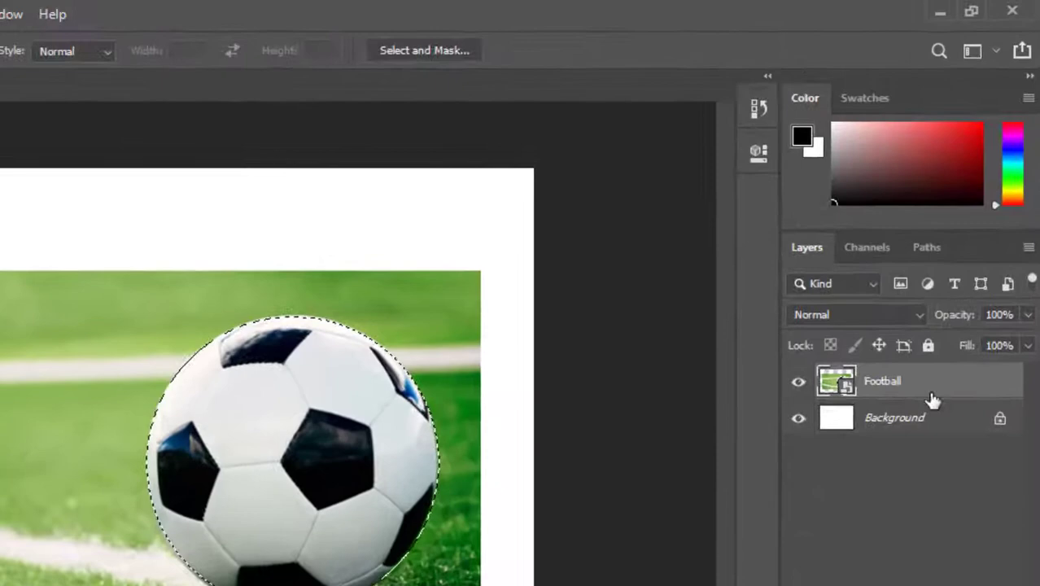
Step: Copy the selected ball onto its own Layer 1
right_click(932, 399)
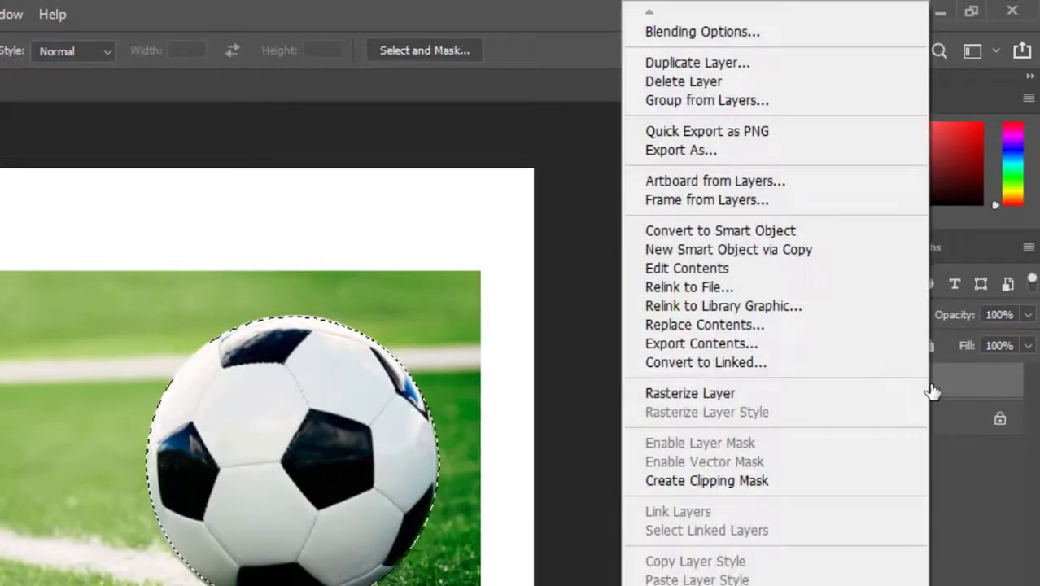
left_click(851, 383)
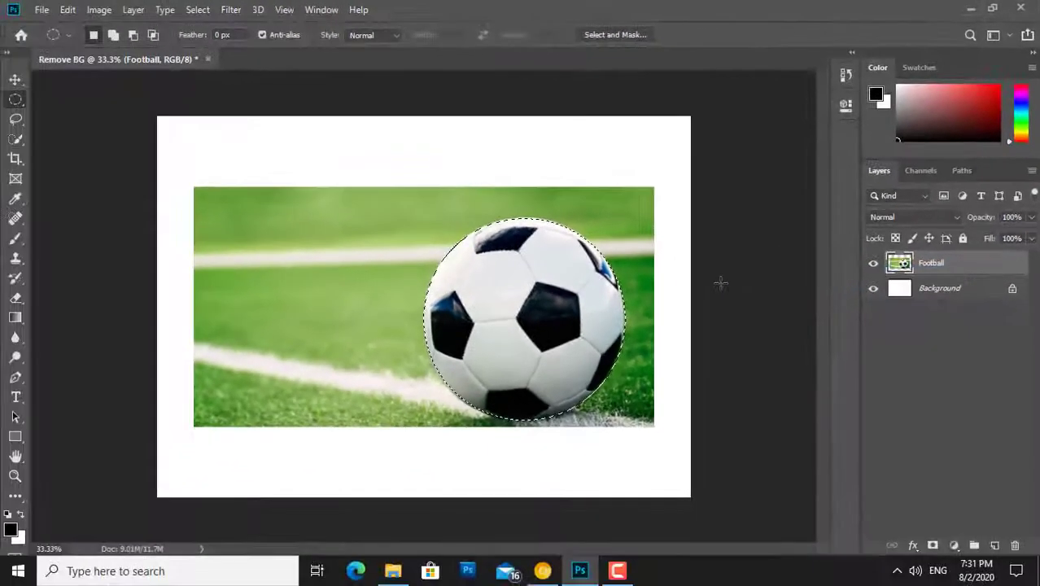
key("ctrl+j")
key("v")
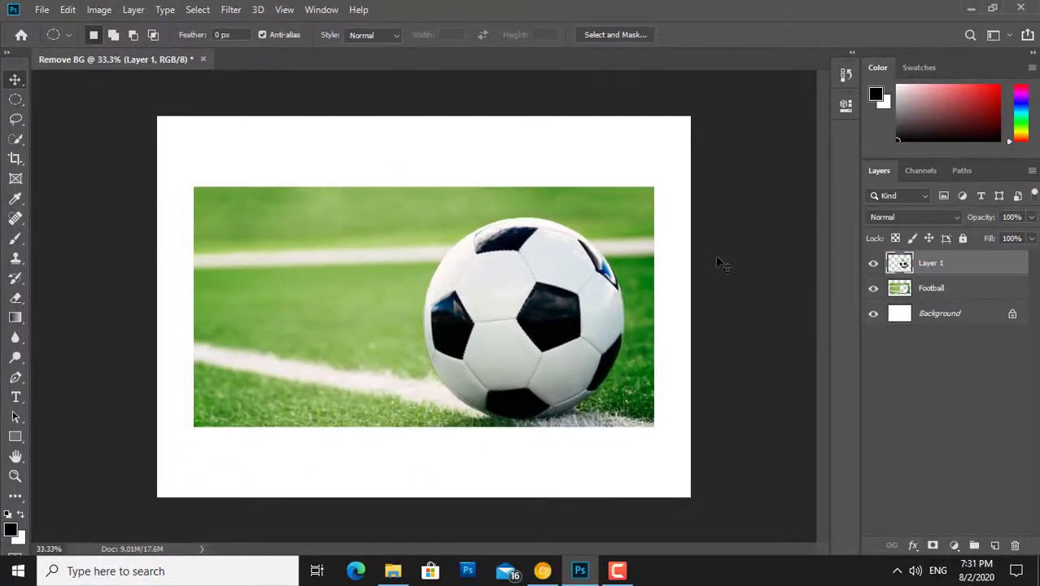
Step: Check the cut-out by toggling Football's visibility, then delete the Football layer
left_click(873, 289)
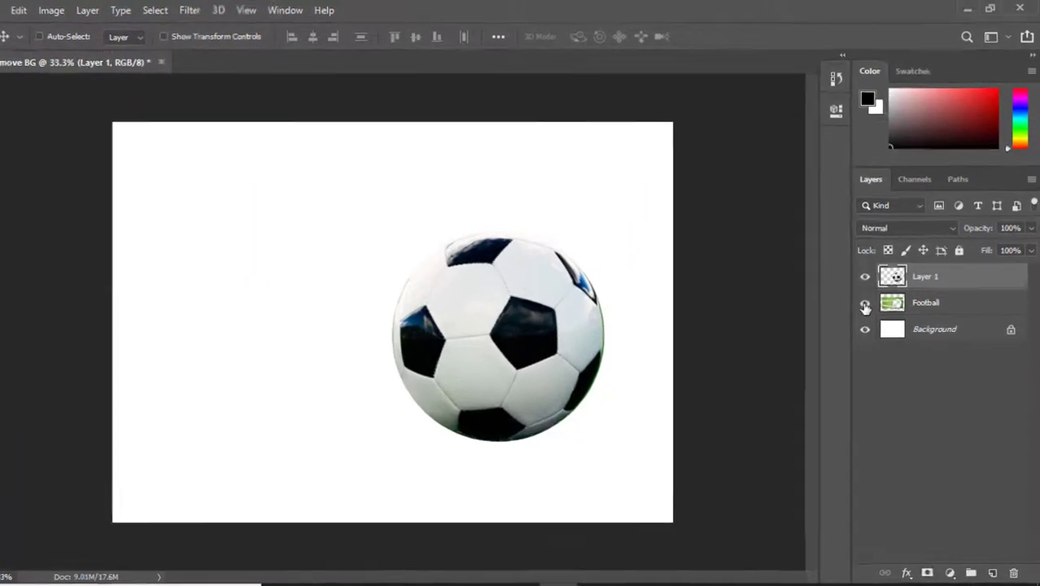
left_click(873, 289)
left_click(925, 289)
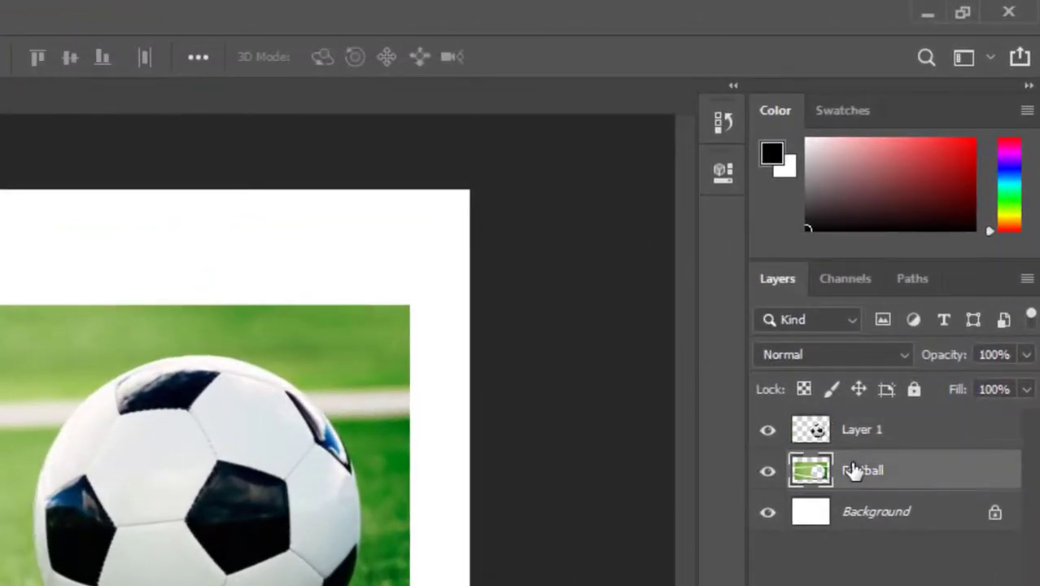
right_click(854, 472)
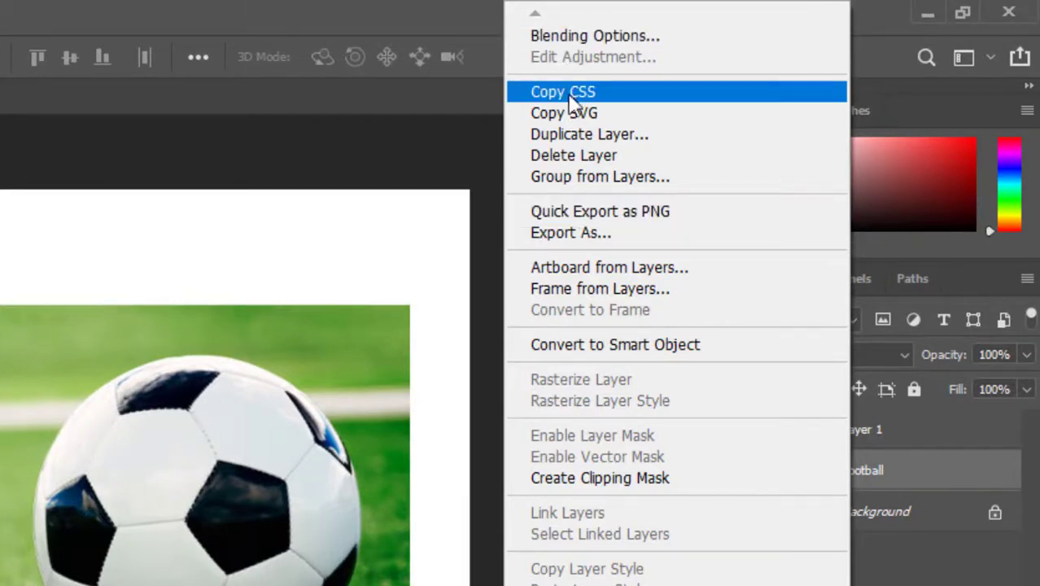
left_click(578, 158)
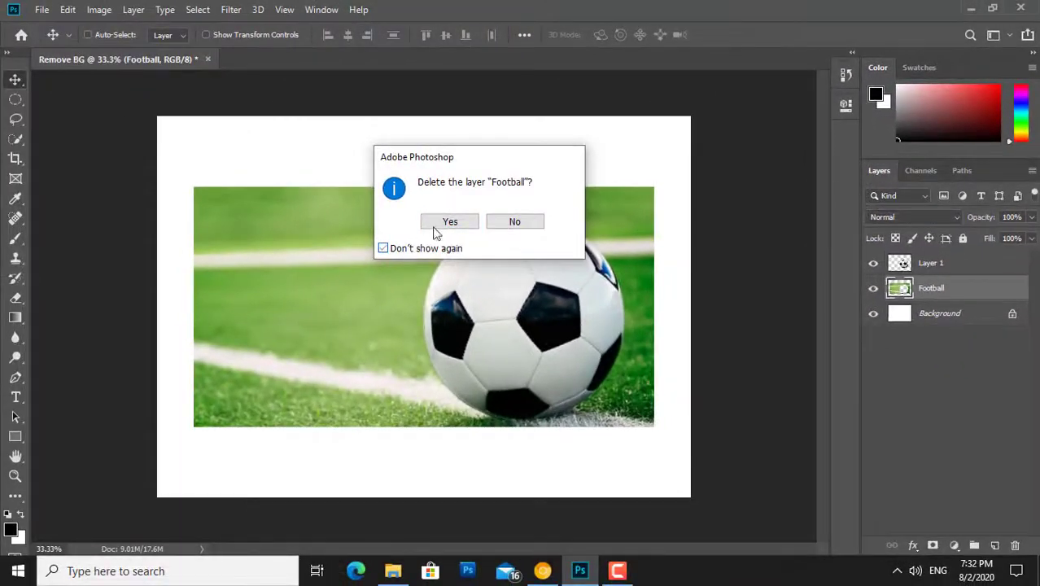
left_click(436, 230)
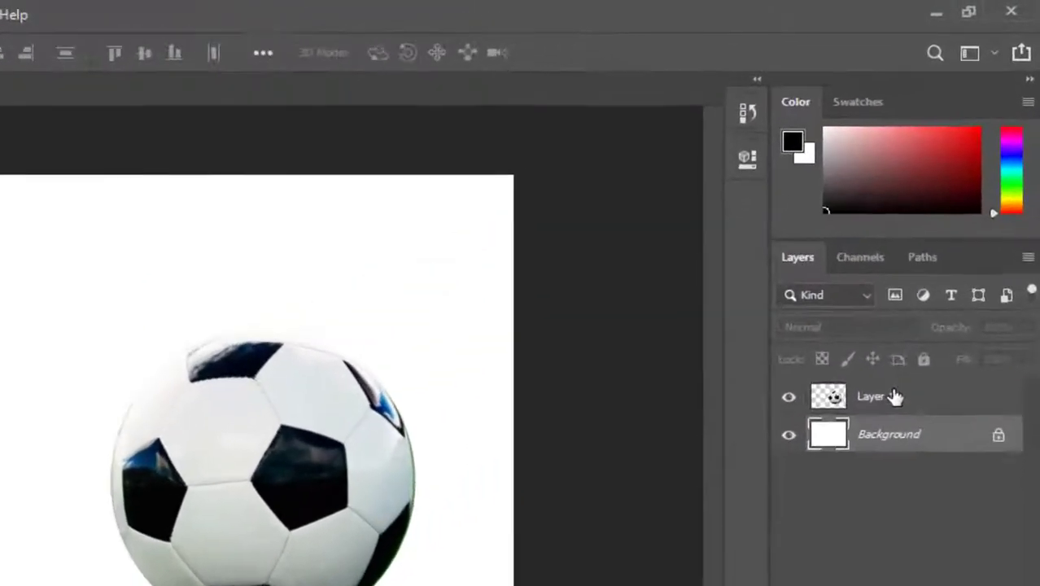
Step: Trim the ball's edge using an inverted 5-pixel feathered selection, then bring up the Open dialog
left_click(900, 263)
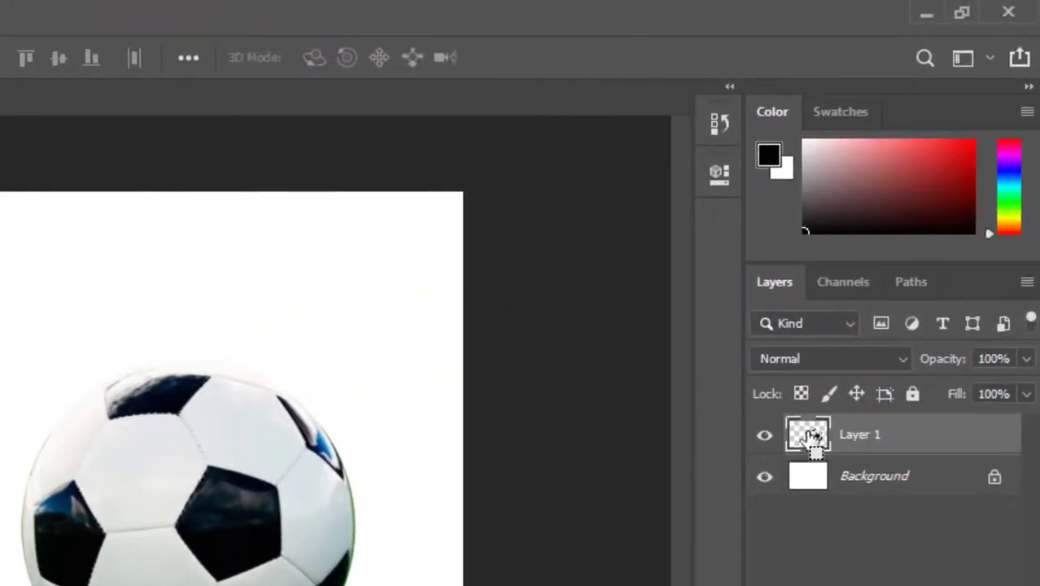
left_click(811, 434, "ctrl")
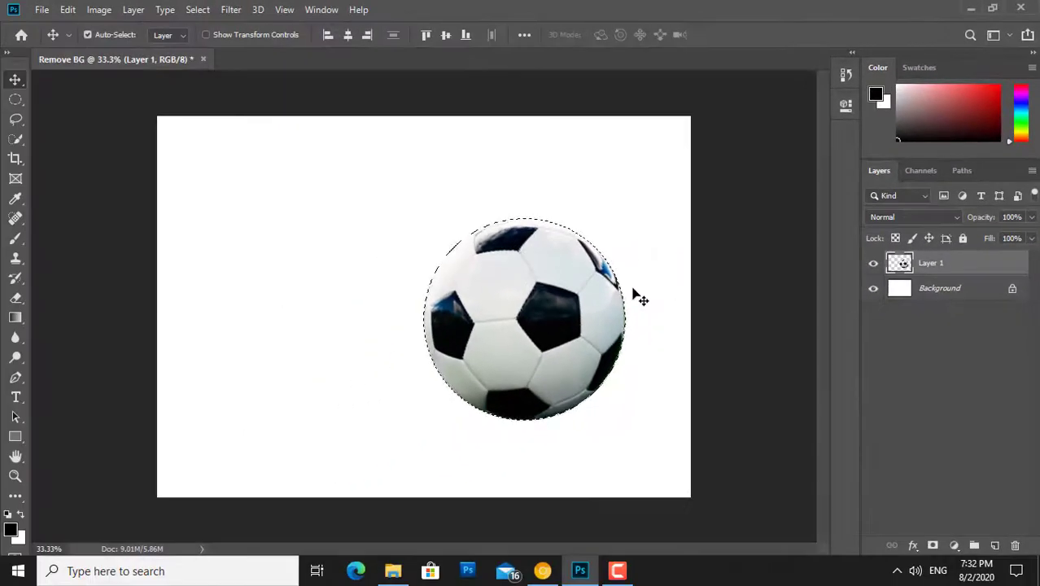
key("ctrl+shift+i")
key("shift+F6")
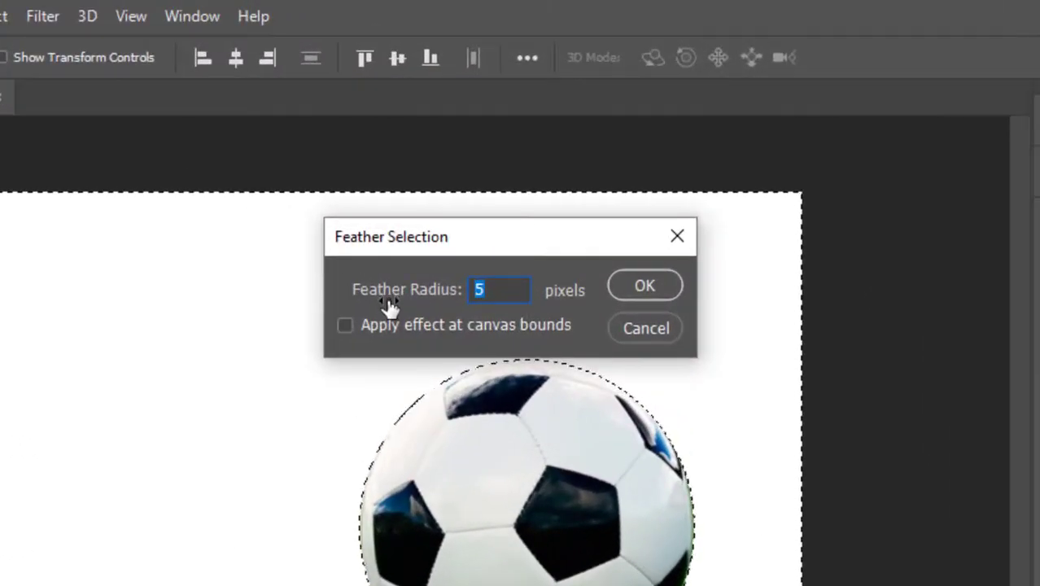
key("Return")
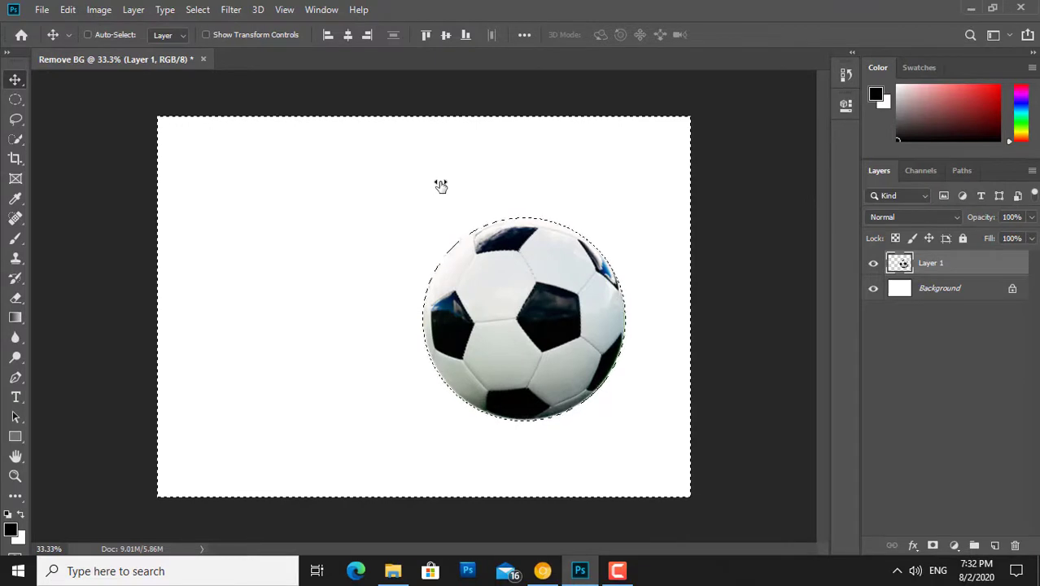
key("Delete")
key("ctrl+d")
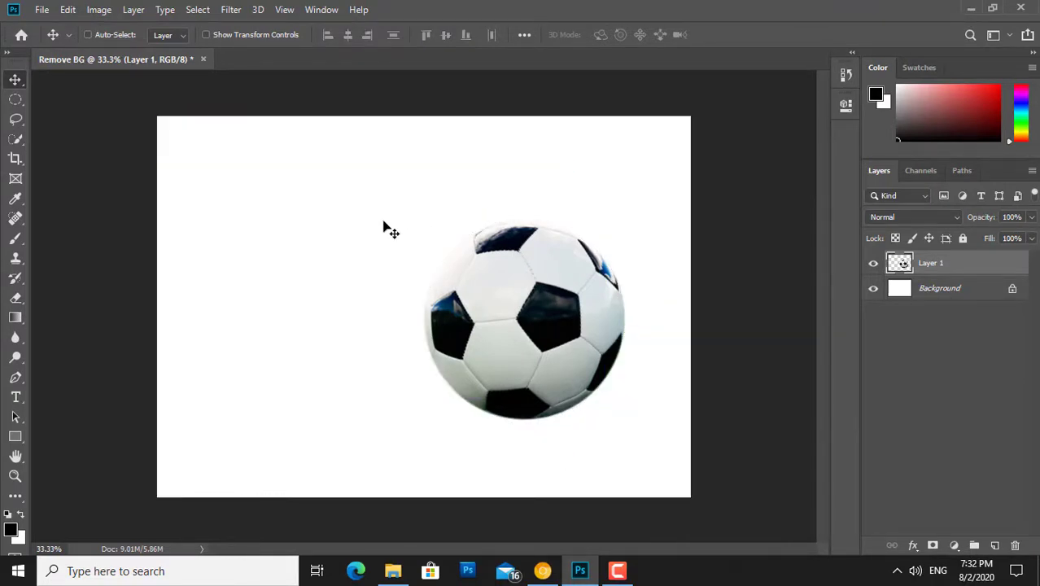
key("ctrl+o")
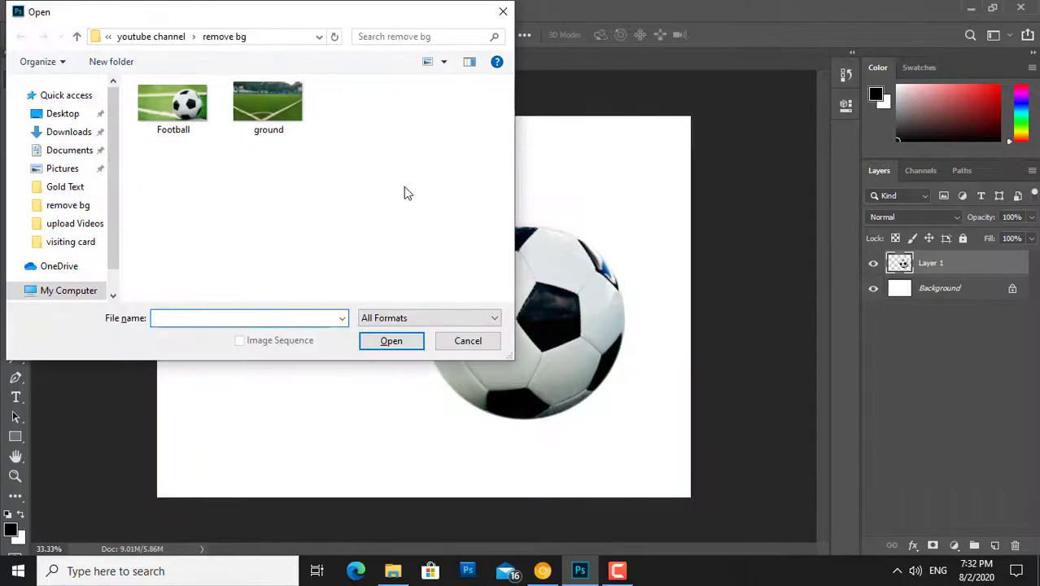
Step: Open ground.jpeg and drag the cut-out ball from Remove BG onto it as Layer 1
double_click(268, 111)
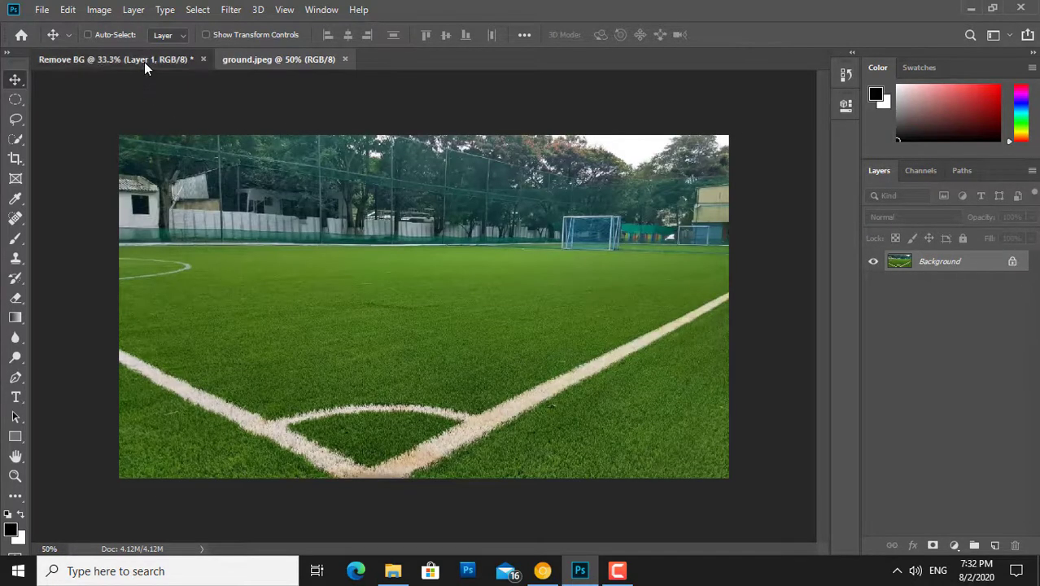
left_click(144, 62)
mouse_move(513, 293)
left_mouse_down()
mouse_move(320, 85)
mouse_move(376, 257)
left_mouse_up()
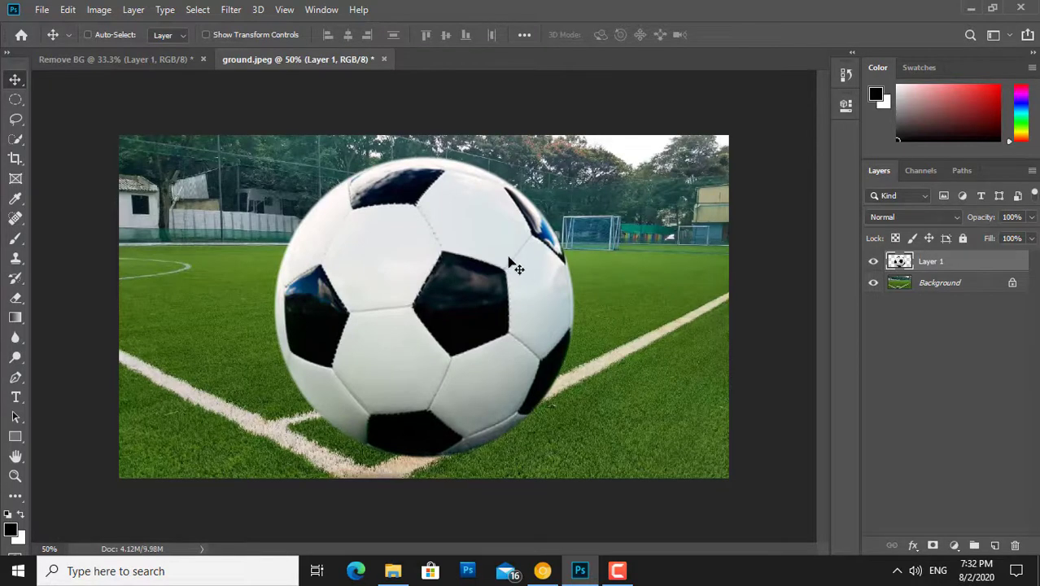
left_click_drag(515, 265, 494, 272)
Step: Scale the ball down to roughly 40–48% and place it in the field's corner arc
key("ctrl+t")
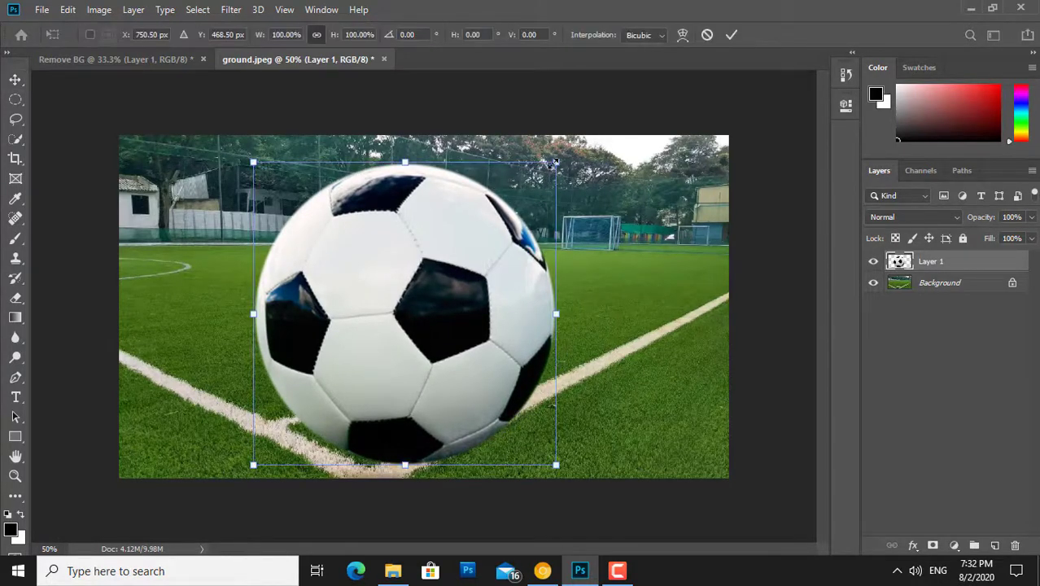
left_click_drag(552, 164, 449, 267)
key("Return")
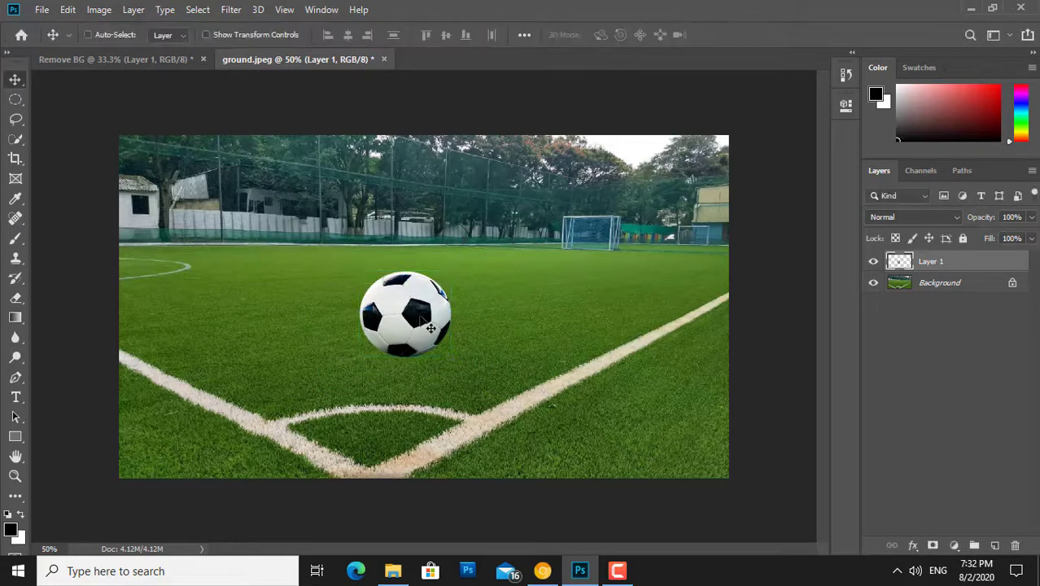
mouse_move(423, 324)
left_mouse_down()
mouse_move(451, 352)
mouse_move(454, 384)
mouse_move(400, 416)
left_mouse_up()
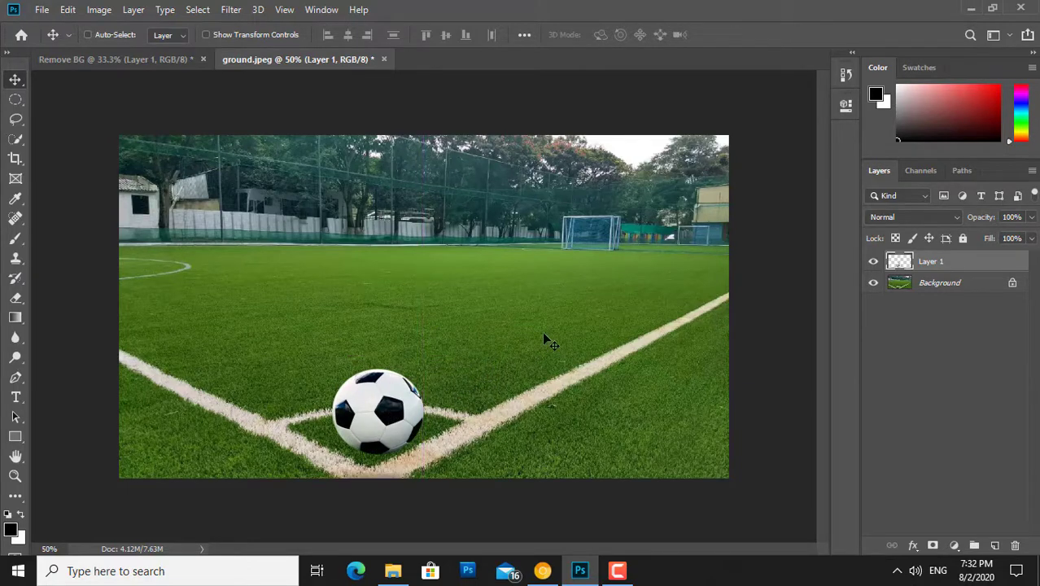
left_click_drag(407, 358, 402, 341)
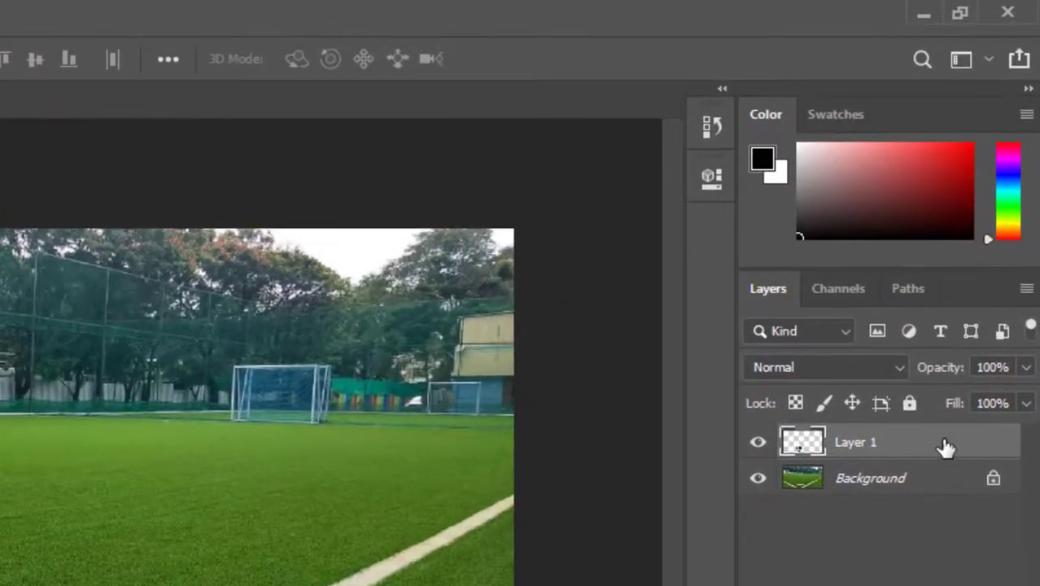
Step: Convert Layer 1 to a smart object and add a drop shadow: distance 59, angle 26, opacity 70
right_click(940, 442)
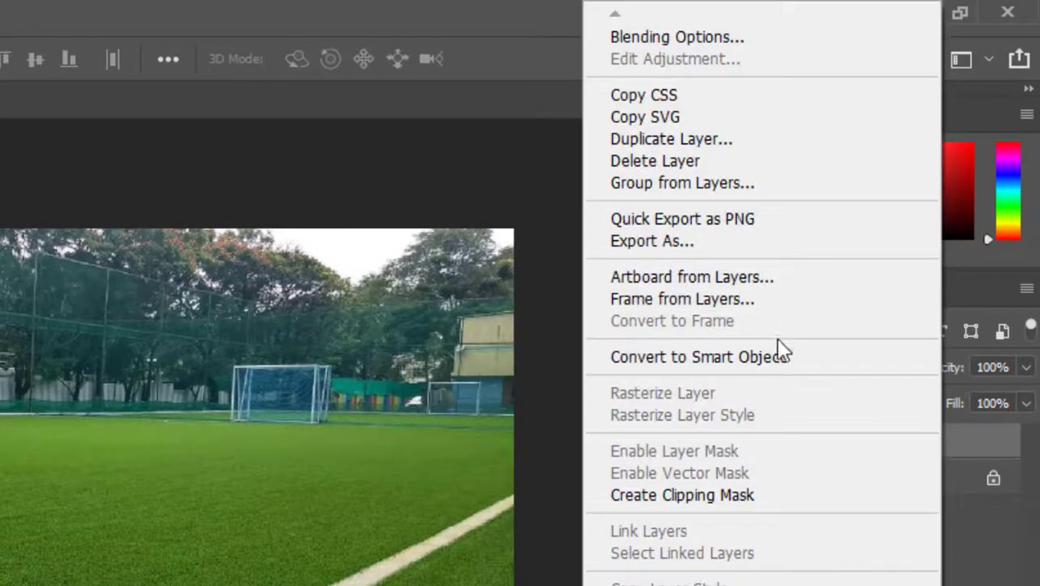
left_click(776, 356)
right_click(923, 448)
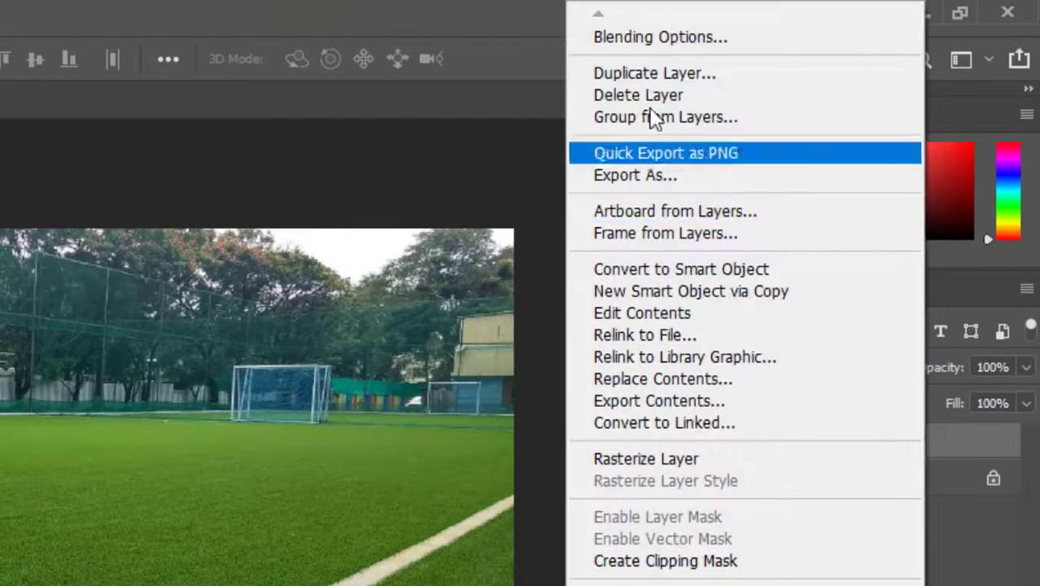
left_click(655, 40)
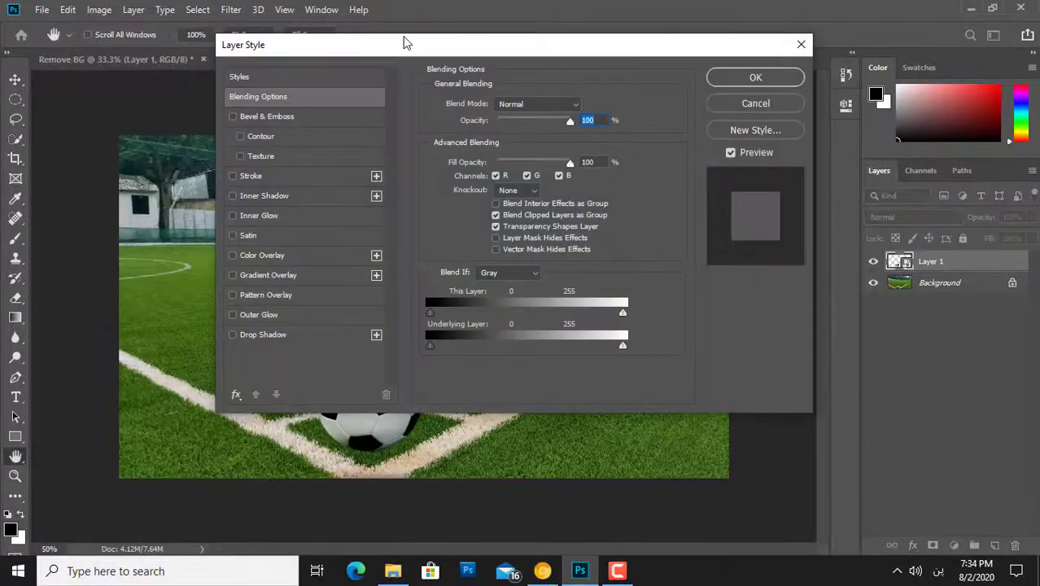
mouse_move(406, 42)
left_mouse_down()
mouse_move(488, 51)
mouse_move(631, 37)
left_mouse_up()
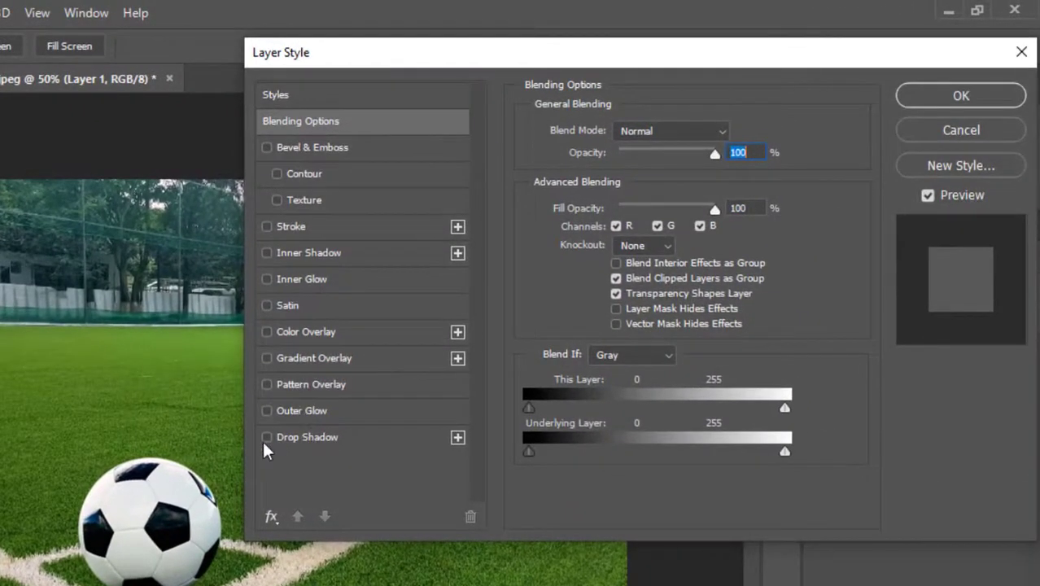
left_click(379, 441)
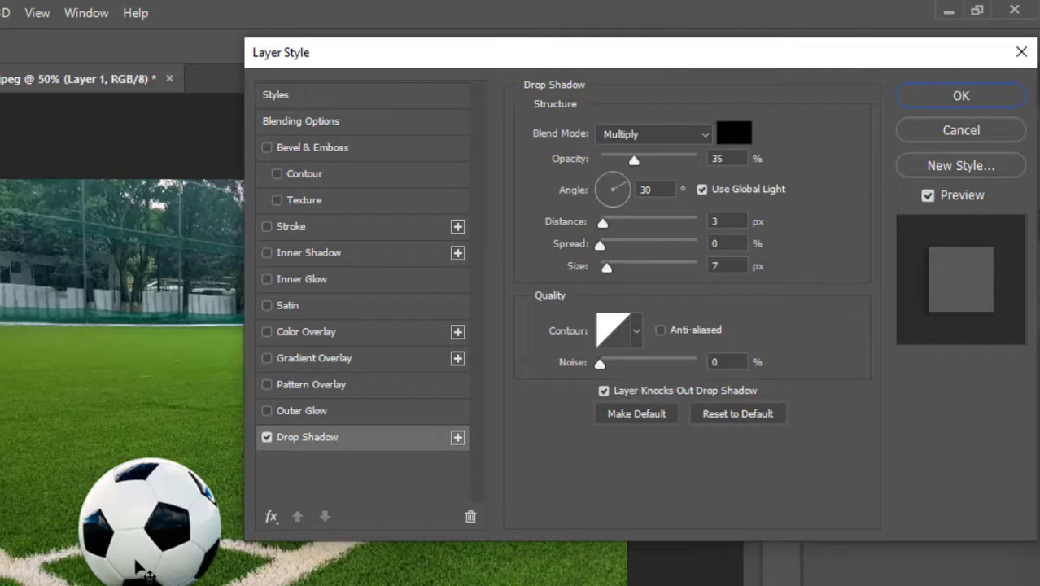
left_click_drag(114, 553, 69, 570)
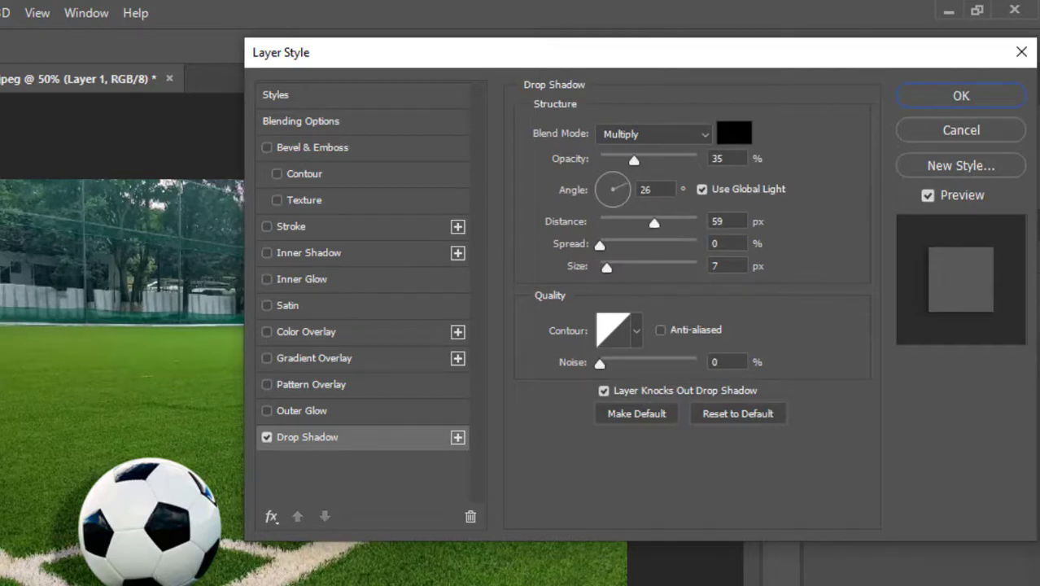
left_click_drag(637, 161, 671, 161)
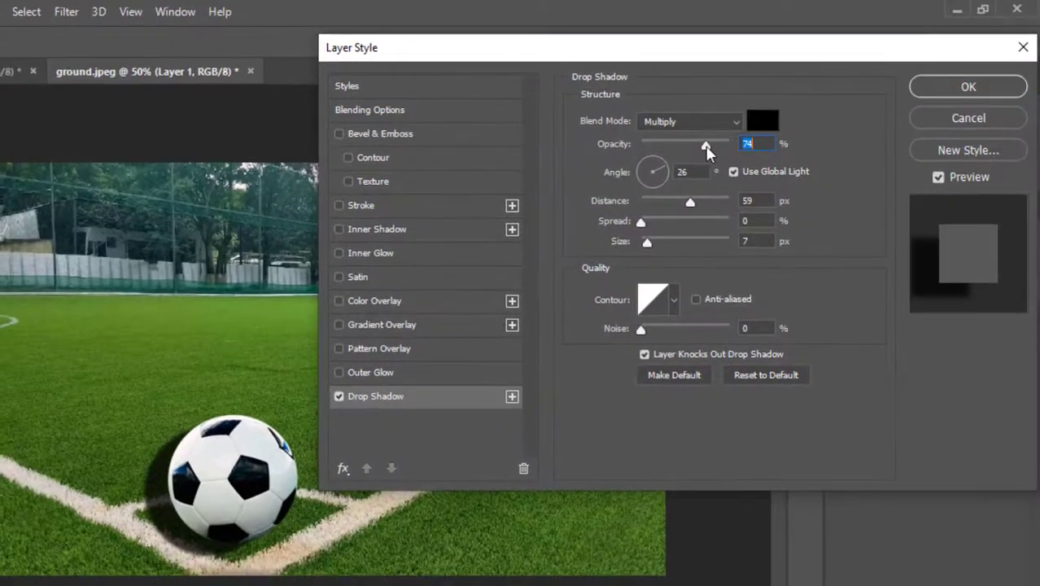
left_click(976, 87)
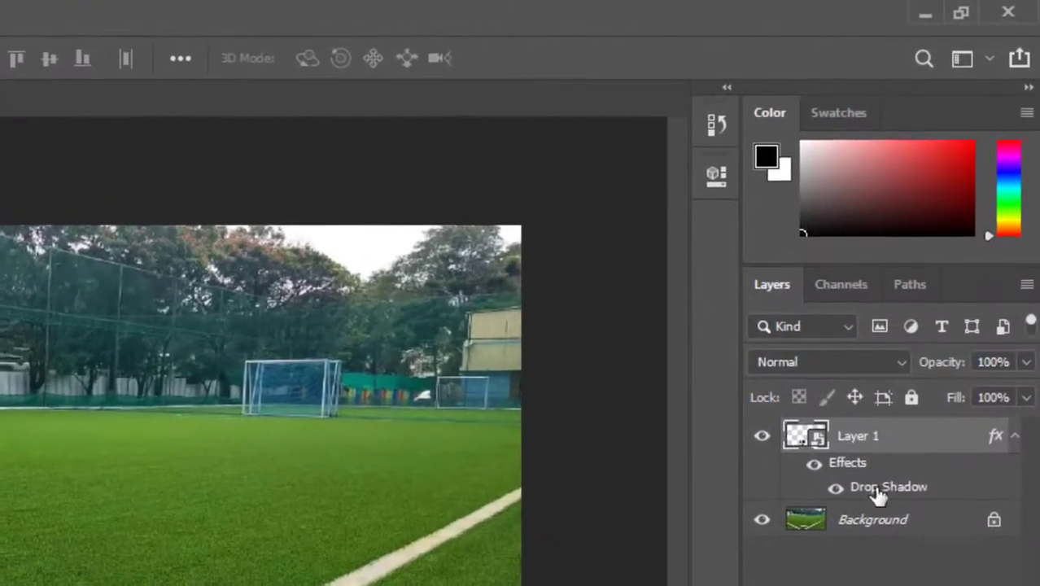
Step: Split the drop shadow onto its own layer, Layer 1's Drop Shadow, and select it
right_click(886, 490)
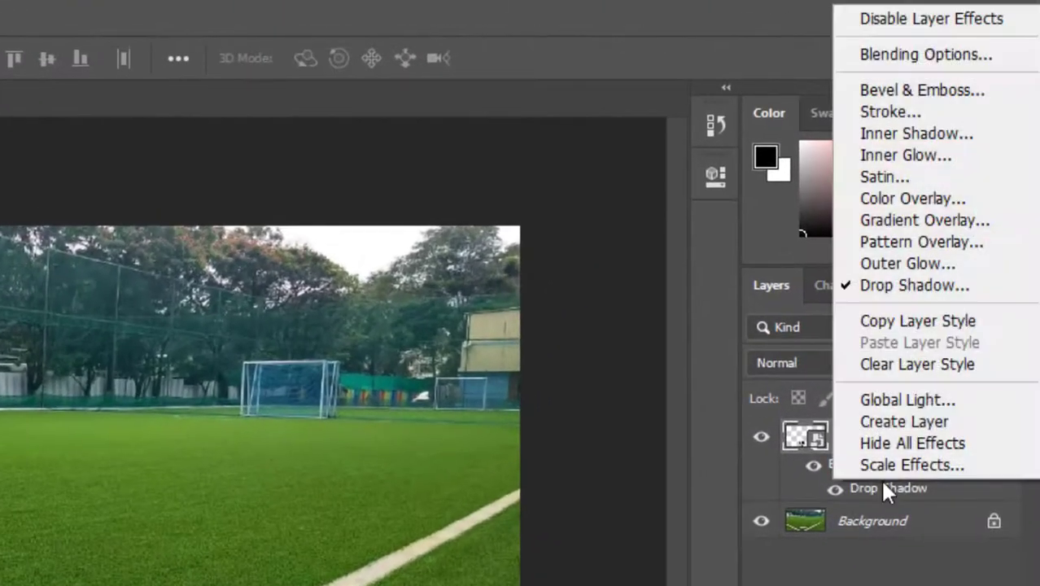
left_click(886, 423)
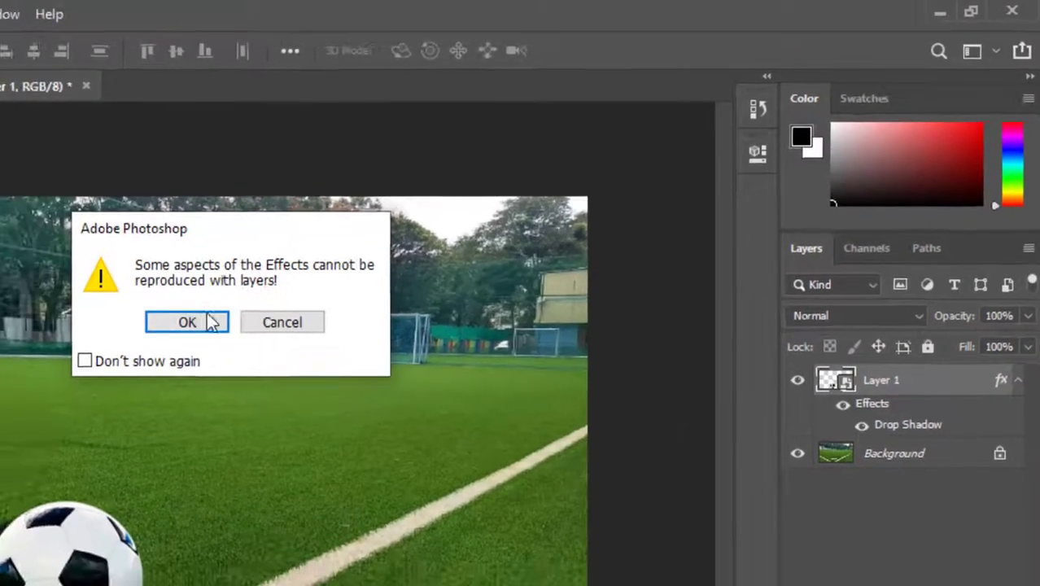
left_click(187, 323)
left_click(907, 412)
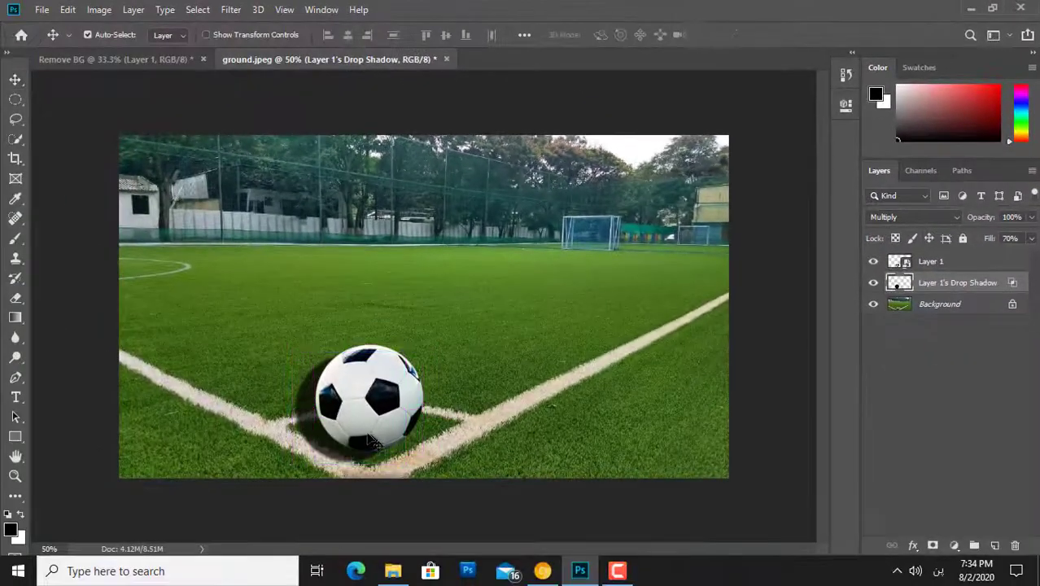
Step: Flatten the shadow to about 82% wide and 27% tall and nudge it under the ball
key("ctrl+t")
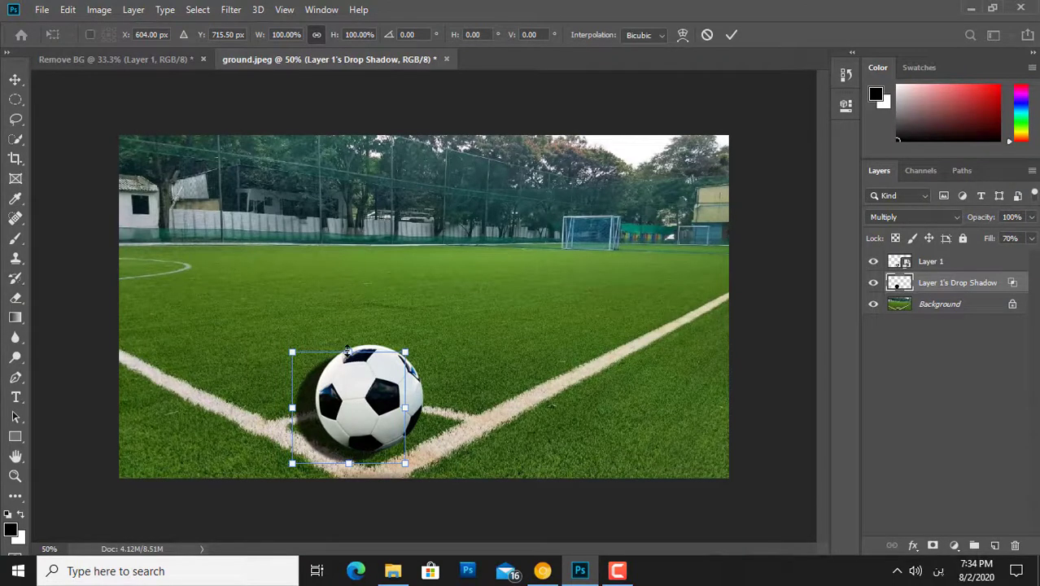
mouse_move(347, 351)
left_mouse_down()
mouse_move(347, 432)
mouse_move(286, 447)
mouse_move(330, 460)
left_mouse_up()
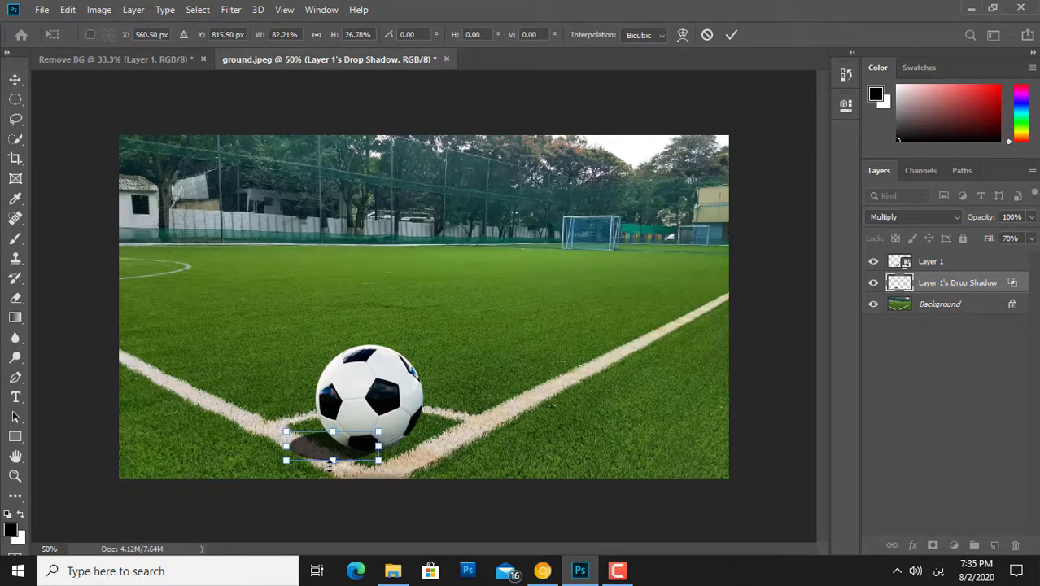
key("Return")
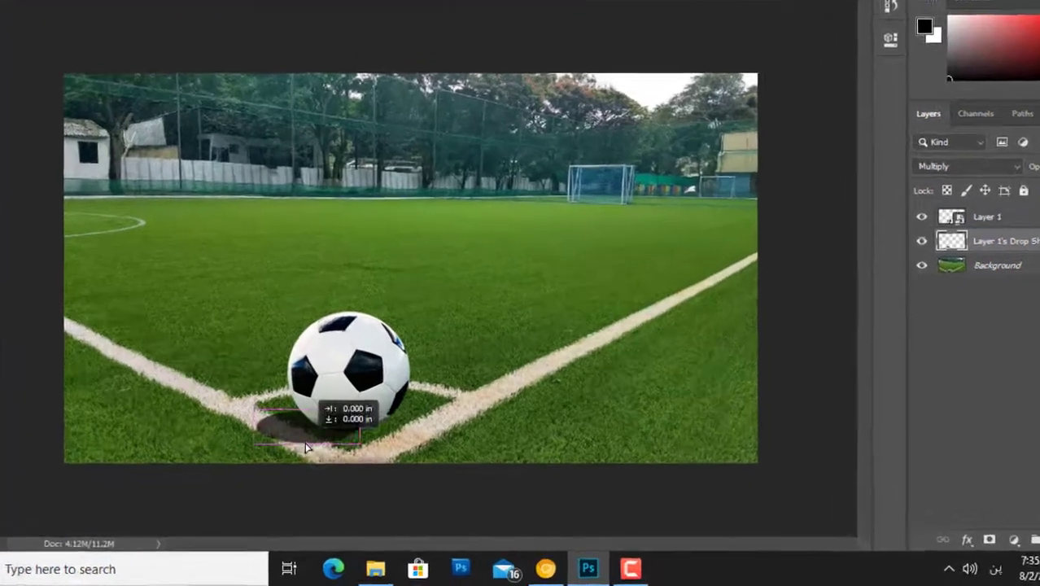
left_click_drag(340, 463, 356, 462)
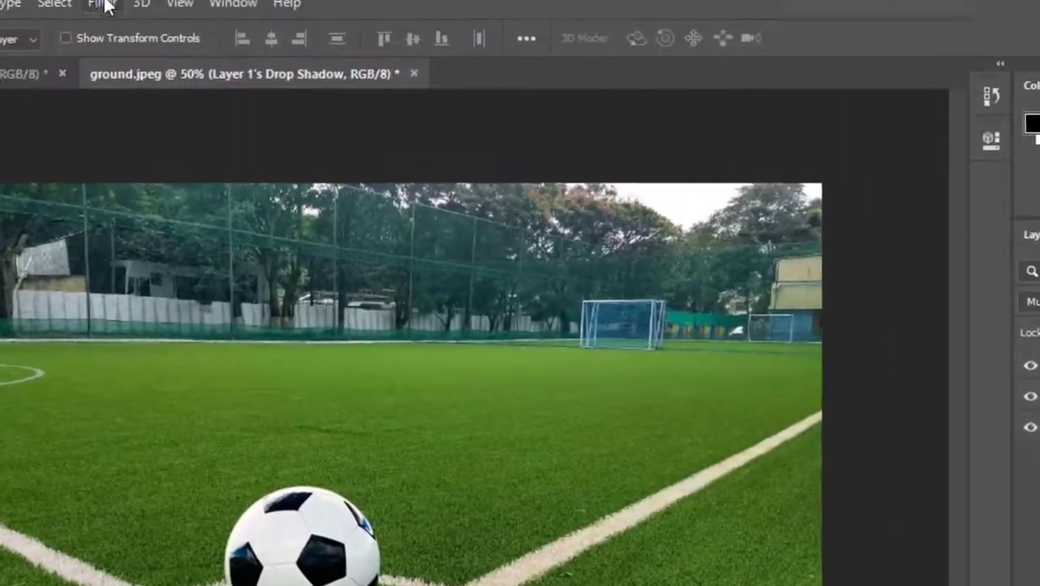
Step: Blur the shadow with a 15.3-pixel Gaussian Blur and drag it beneath the ball
left_click(94, 34)
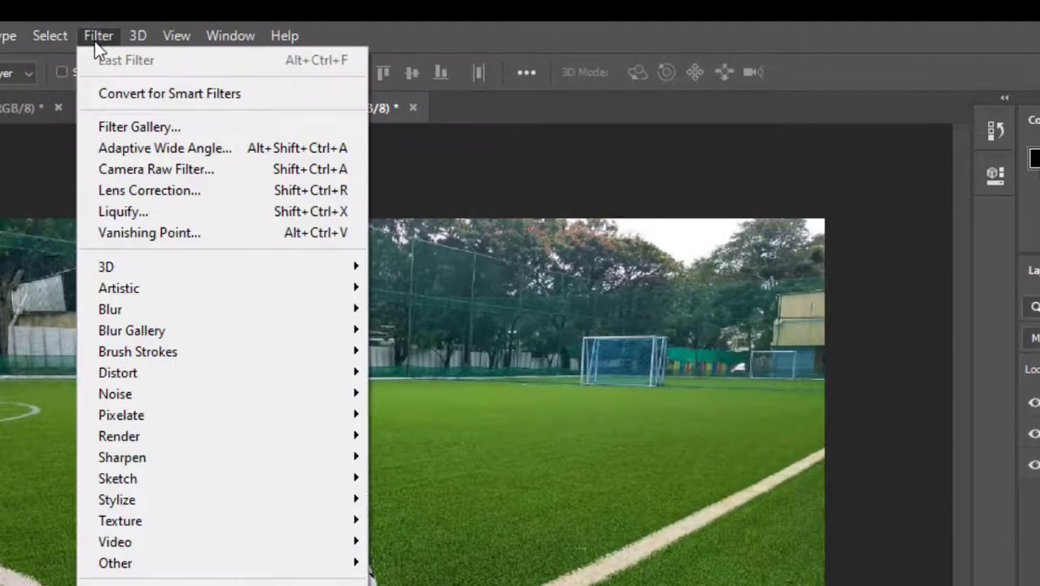
mouse_move(219, 309)
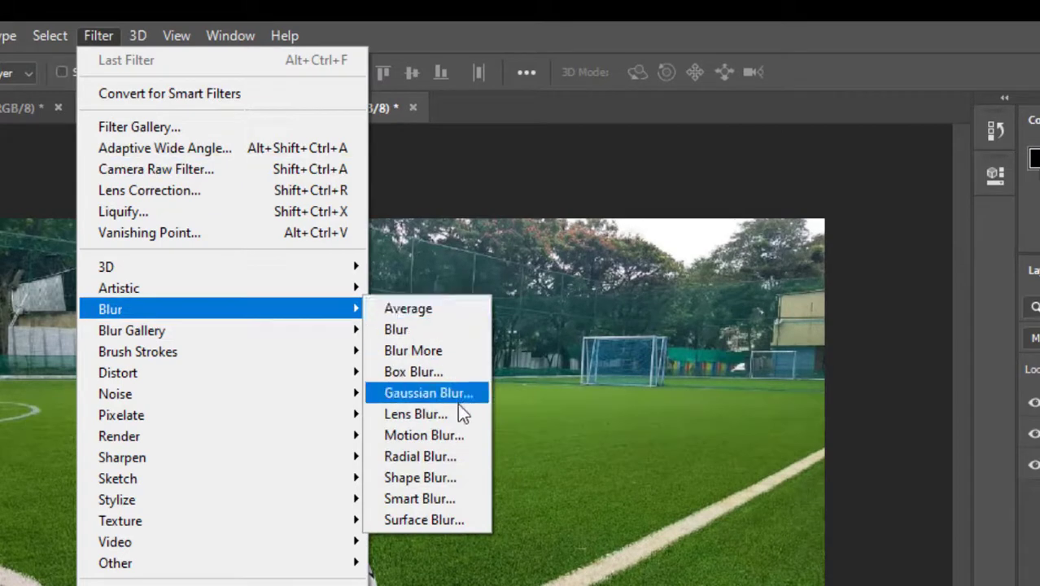
left_click(460, 394)
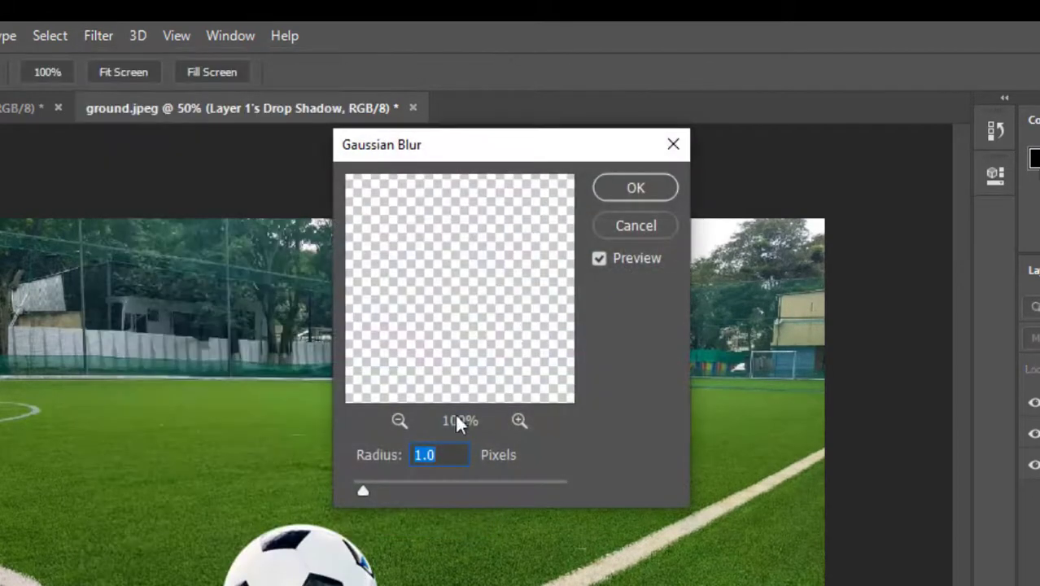
mouse_move(365, 490)
left_mouse_down()
mouse_move(406, 401)
mouse_move(441, 405)
left_mouse_up()
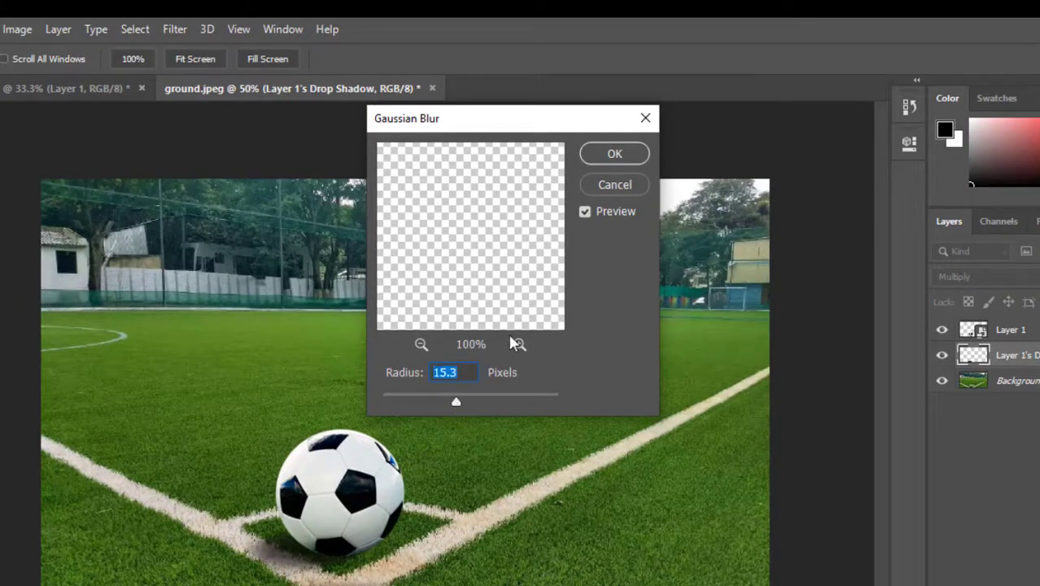
left_click(624, 158)
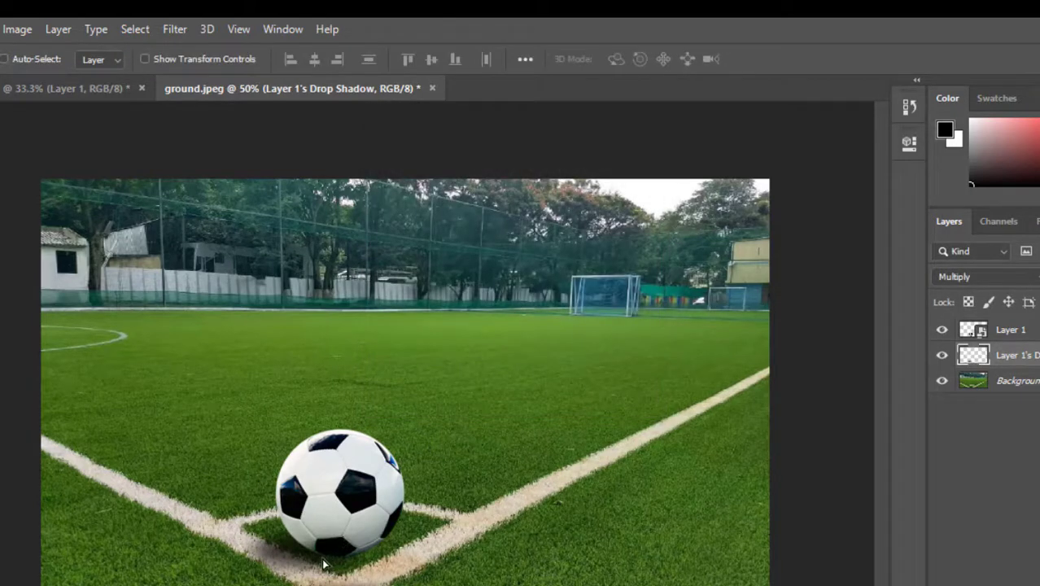
left_click_drag(323, 563, 347, 554)
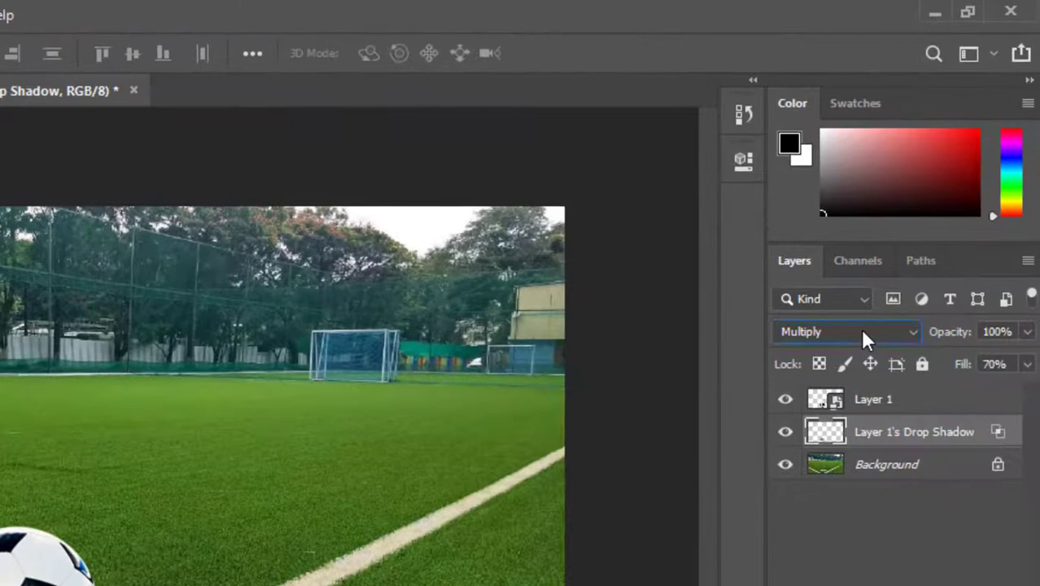
Step: Keep the shadow layer on Multiply and duplicate it twice with Ctrl+J
left_click(861, 330)
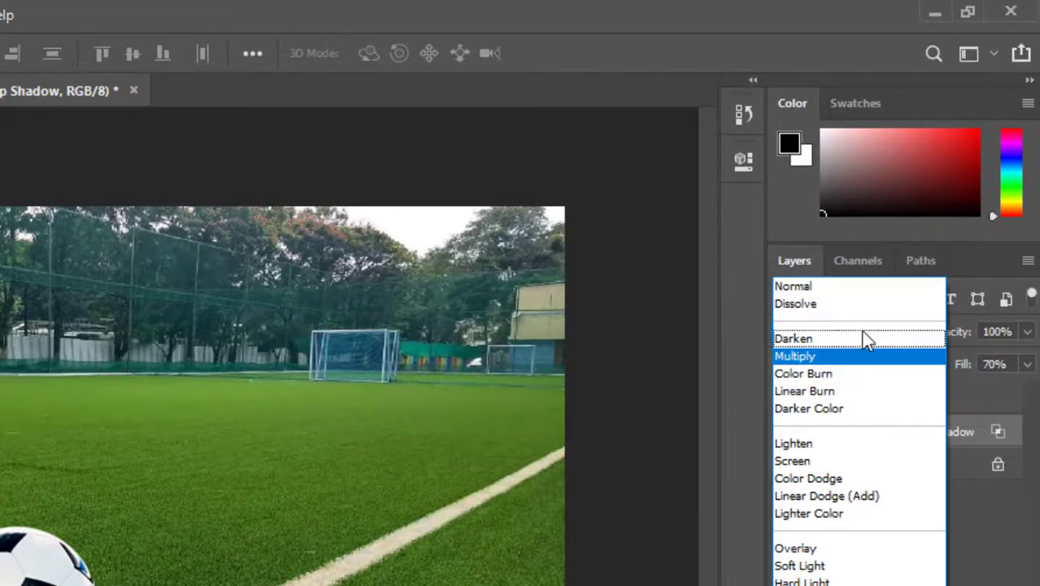
left_click(814, 356)
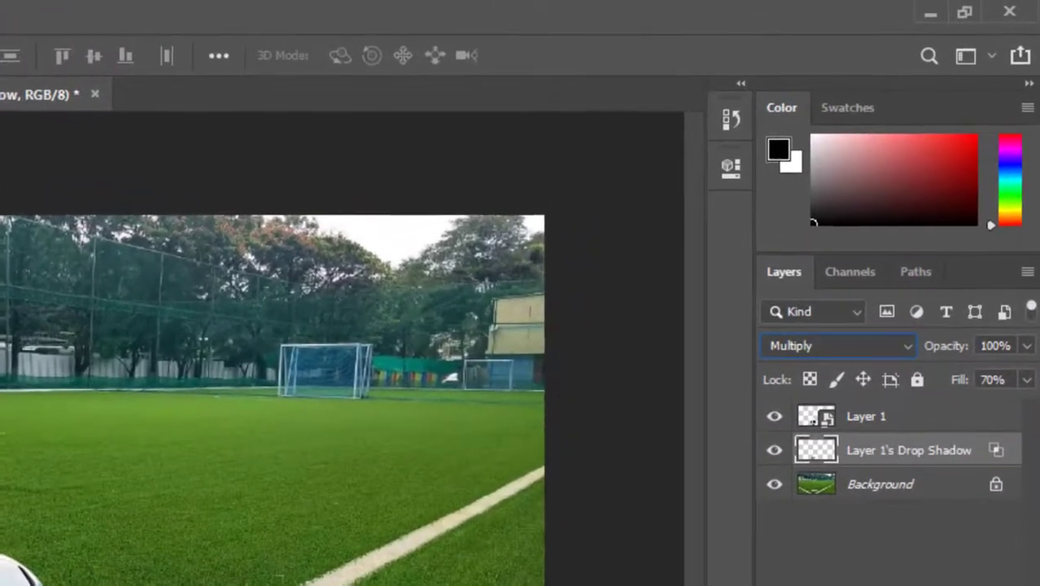
key("ctrl+j")
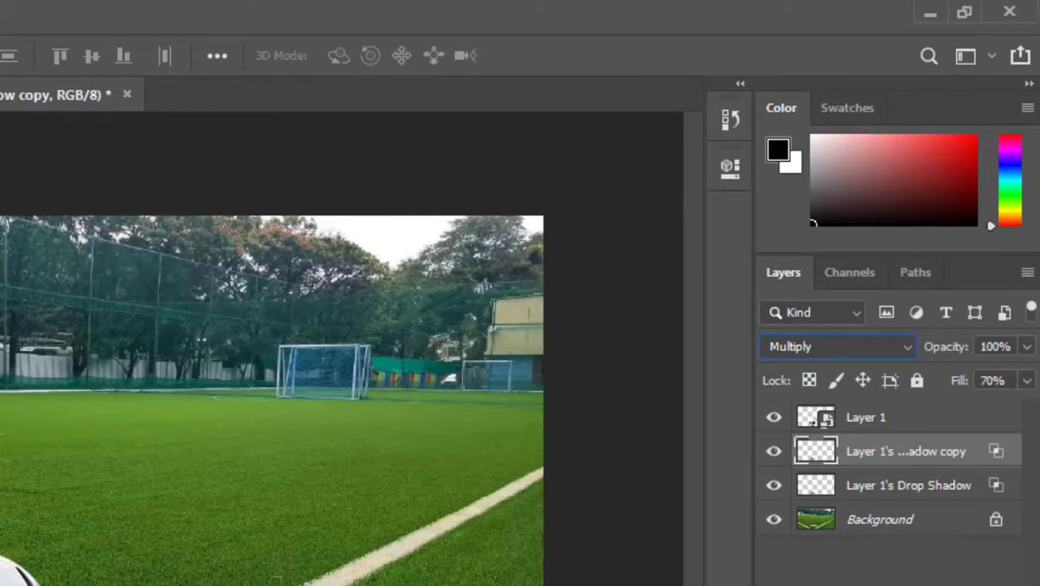
key("ctrl+j")
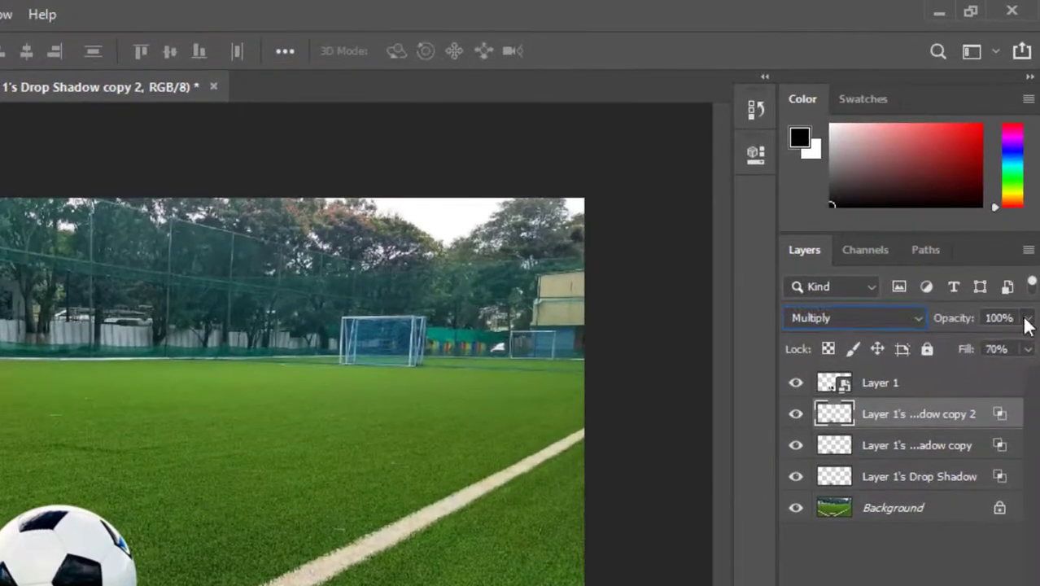
Step: Drop Drop Shadow copy 2 to 26% opacity and Drop Shadow copy to 68%
left_click(1027, 236)
left_click_drag(963, 354, 948, 350)
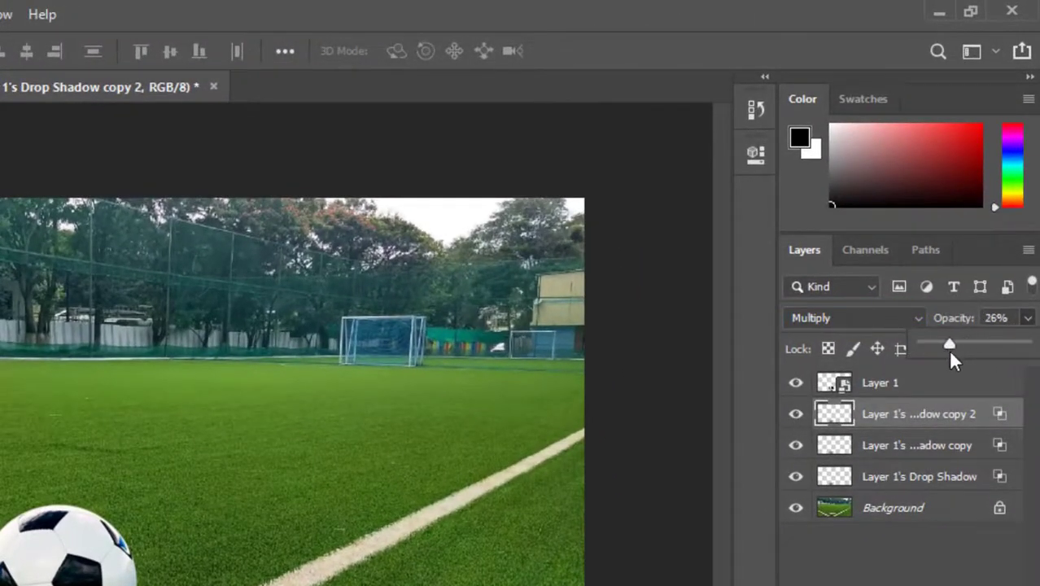
left_click(922, 443)
left_click(1027, 319)
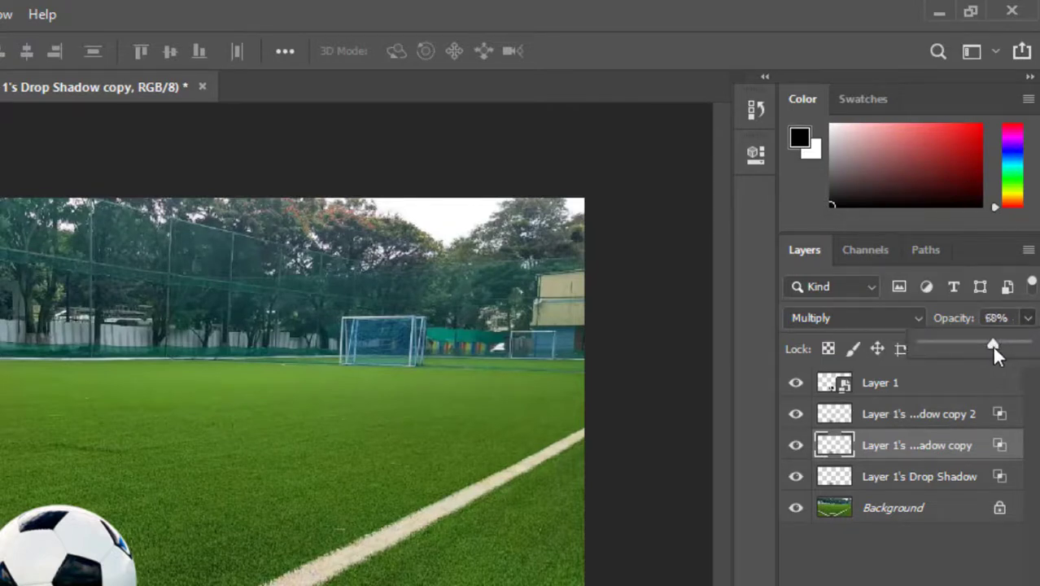
left_click(936, 478)
left_click(940, 483)
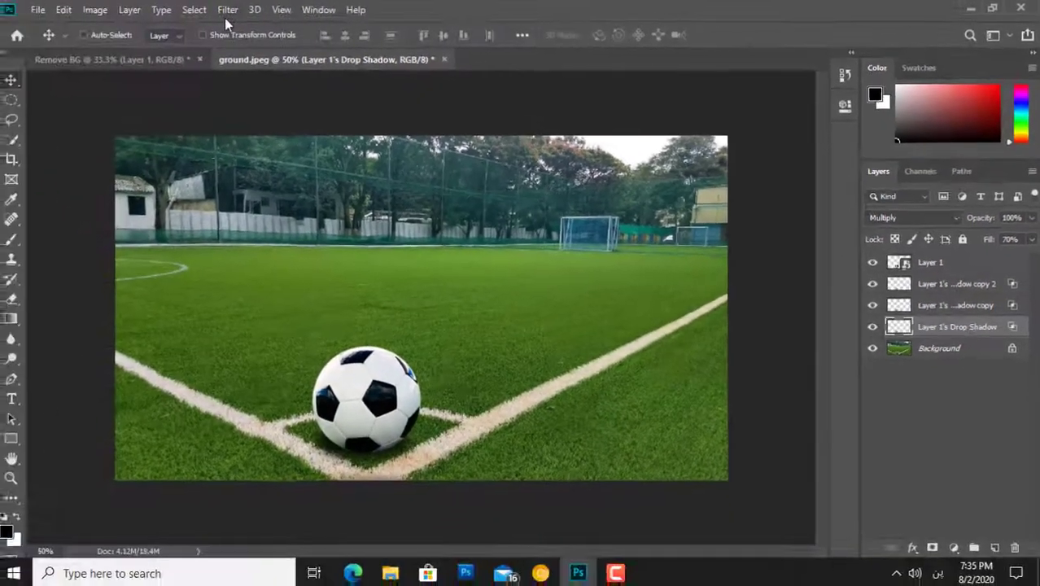
Step: Reapply a 15.3-pixel Gaussian Blur to the original drop shadow layer
left_click(105, 14)
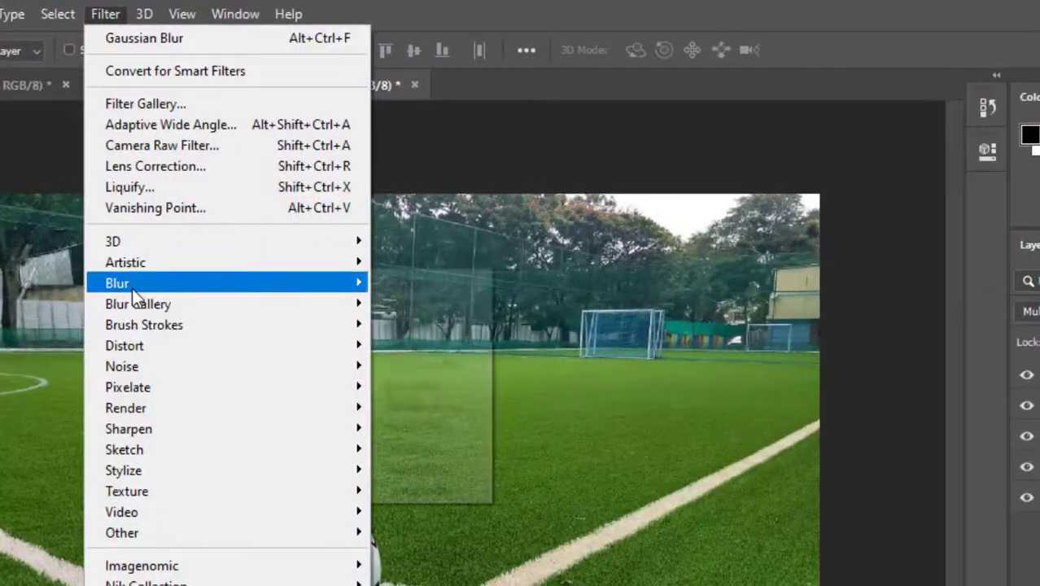
mouse_move(117, 283)
left_click(464, 363)
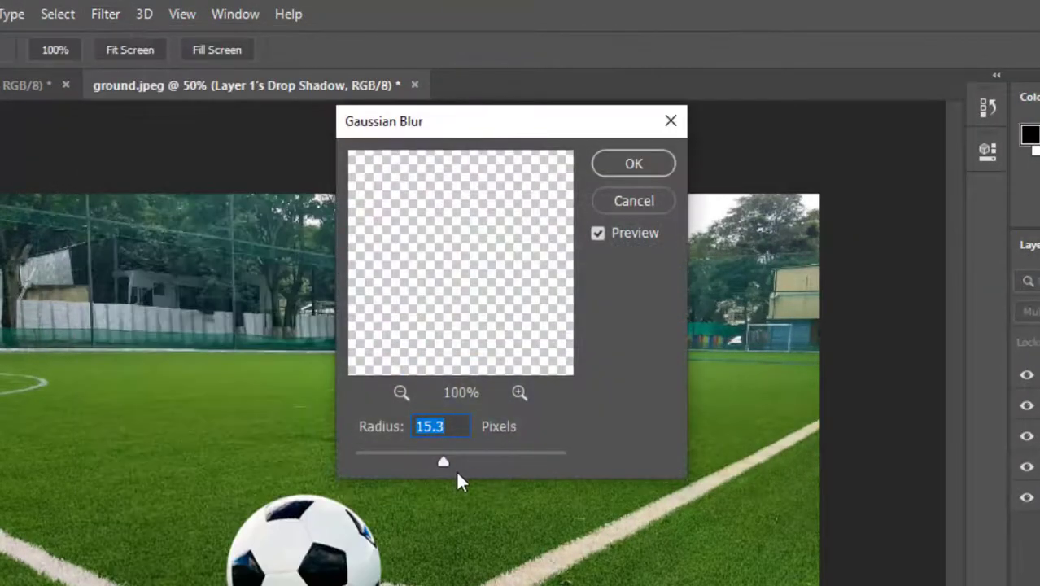
left_click(633, 164)
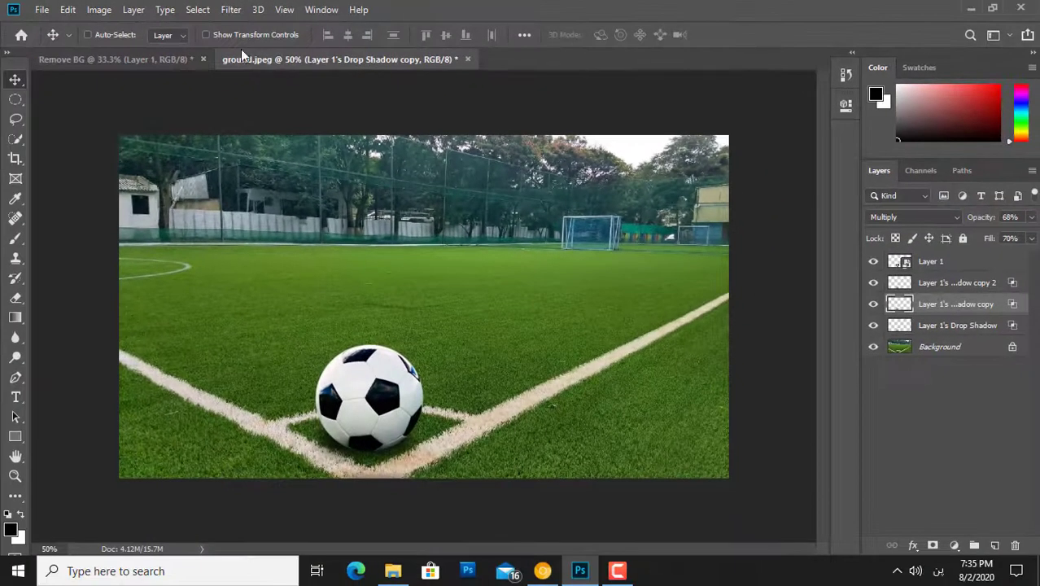
Step: Set up a 49.8-pixel Gaussian Blur on the first shadow copy
left_click(230, 9)
mouse_move(140, 267)
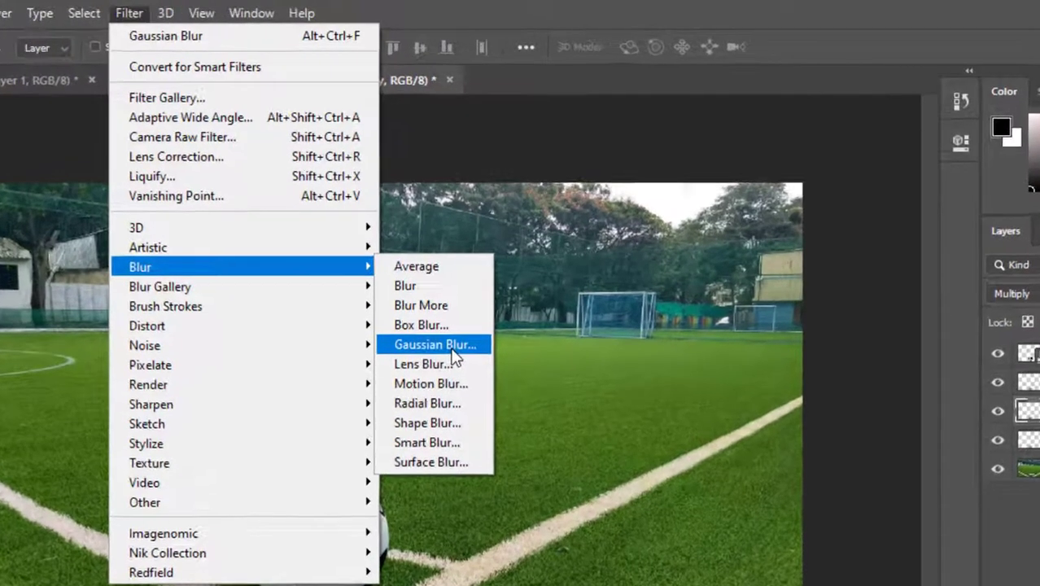
left_click(453, 345)
left_click_drag(450, 432, 473, 436)
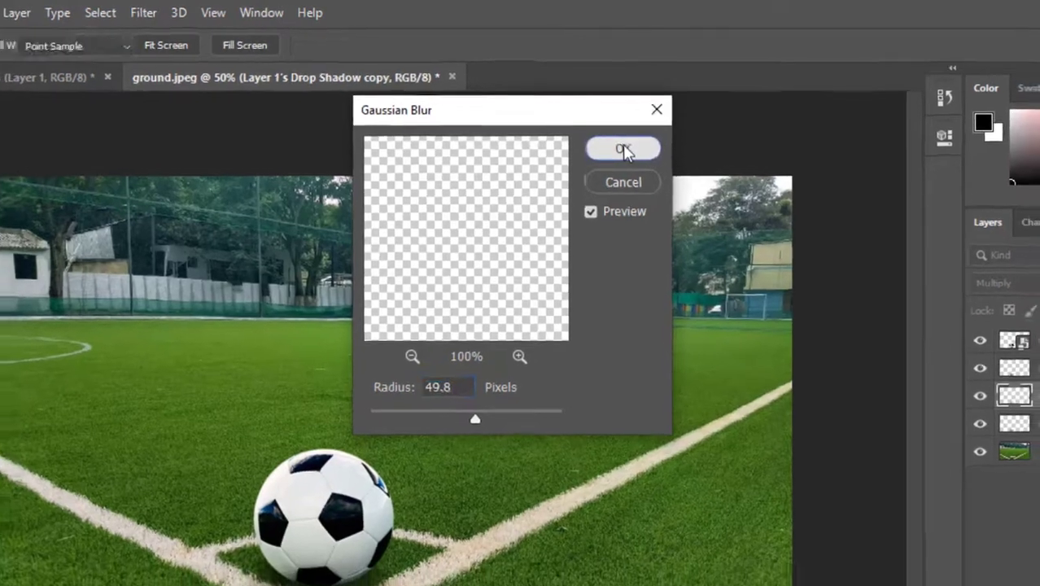
Step: Confirm the 49.8-pixel blur on the first copy, then blur copy 2 at 107.1 pixels
left_click(626, 154)
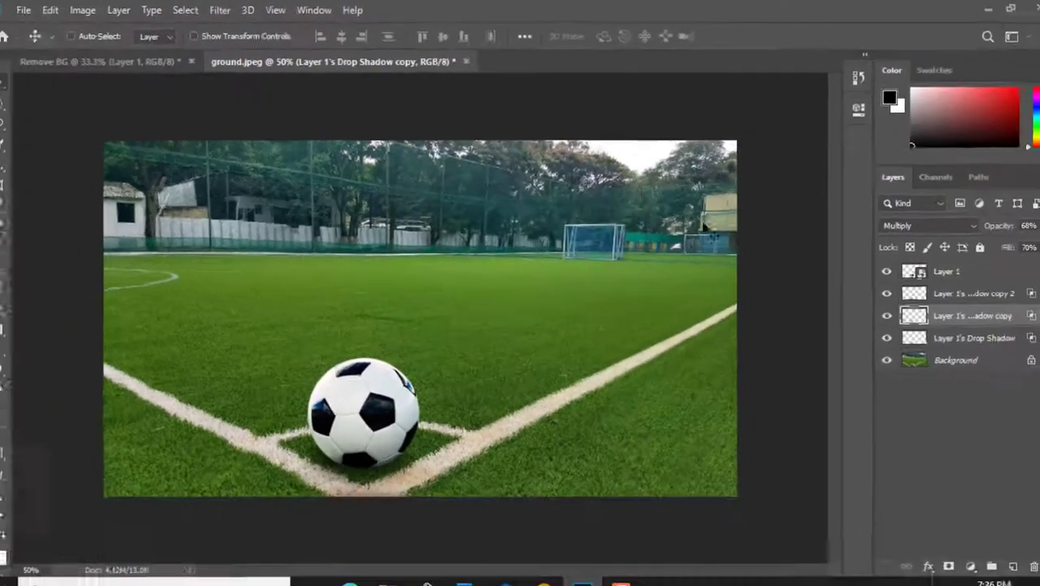
left_click(956, 282)
left_click(201, 10)
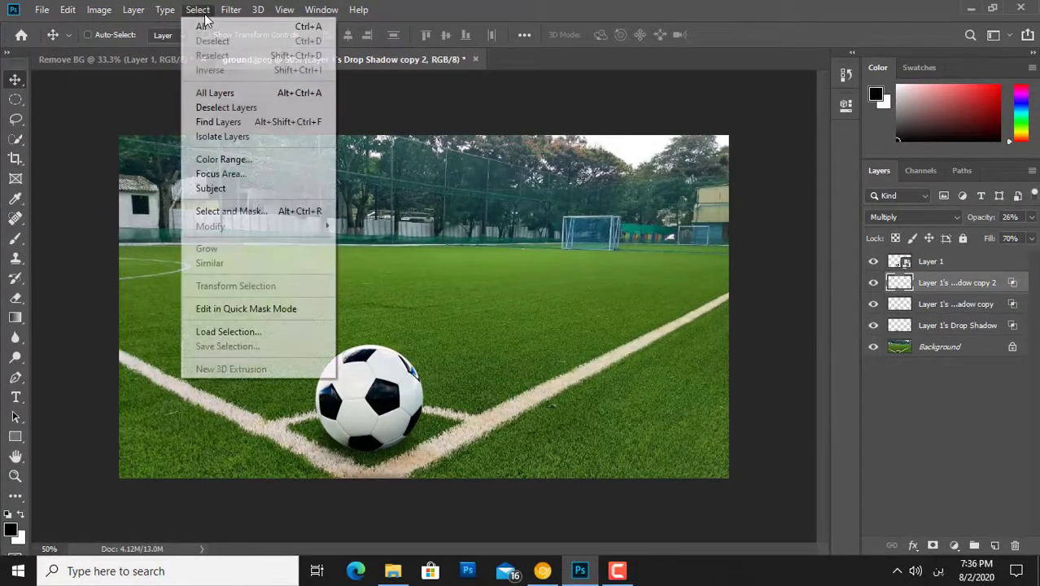
mouse_move(314, 197)
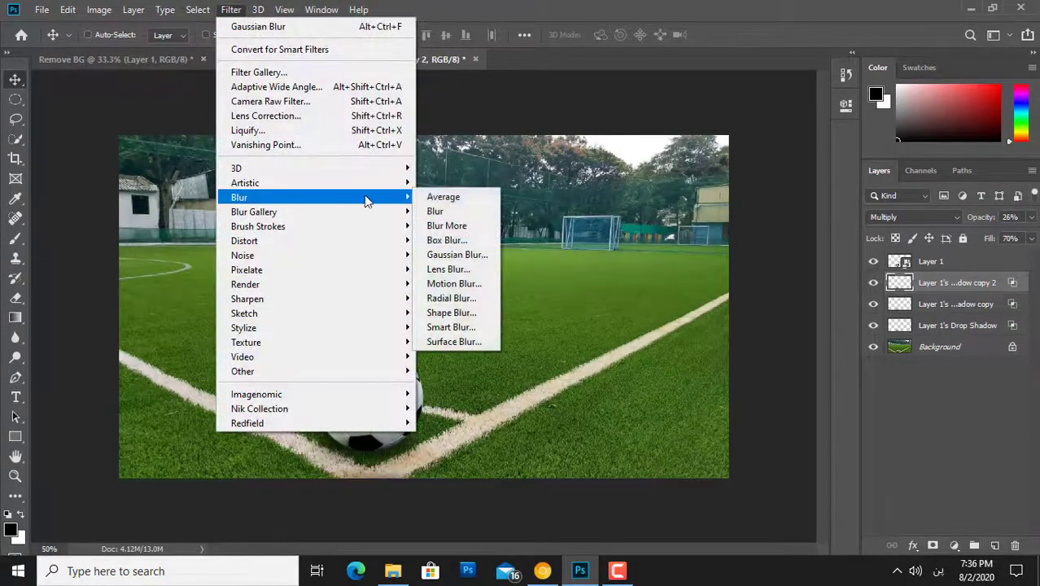
left_click(486, 254)
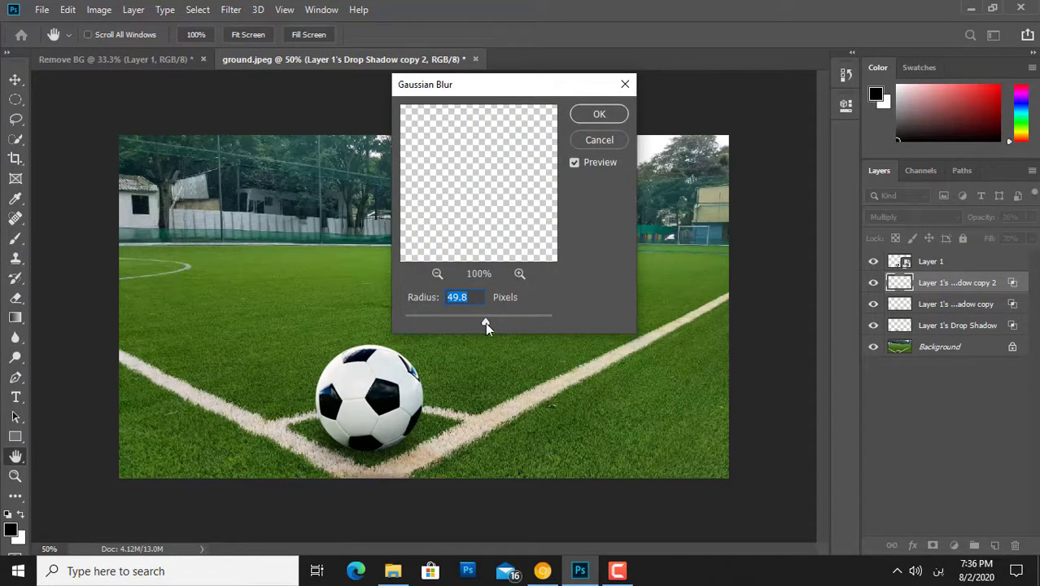
left_click_drag(485, 322, 500, 322)
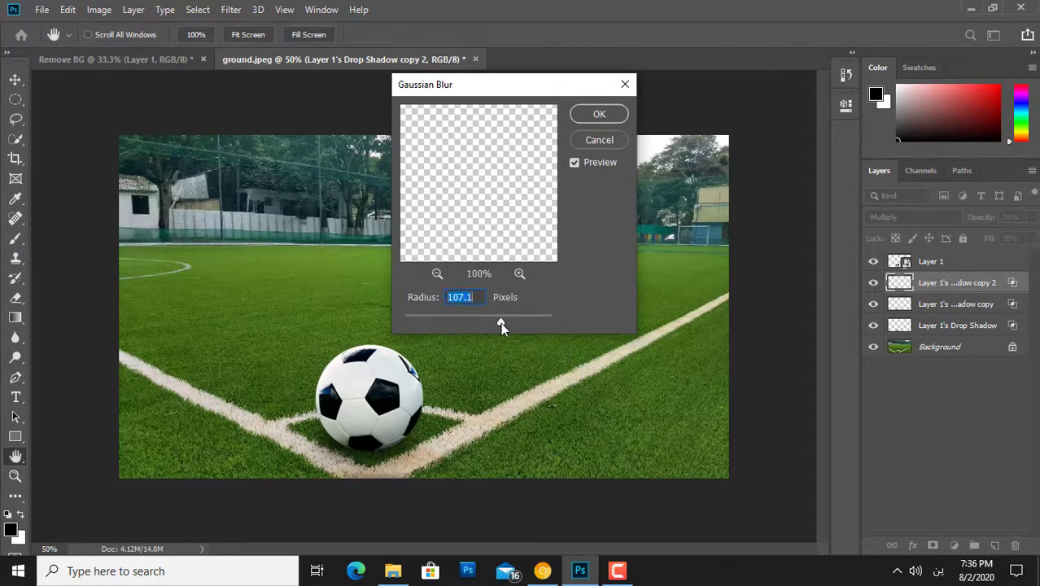
left_click(596, 118)
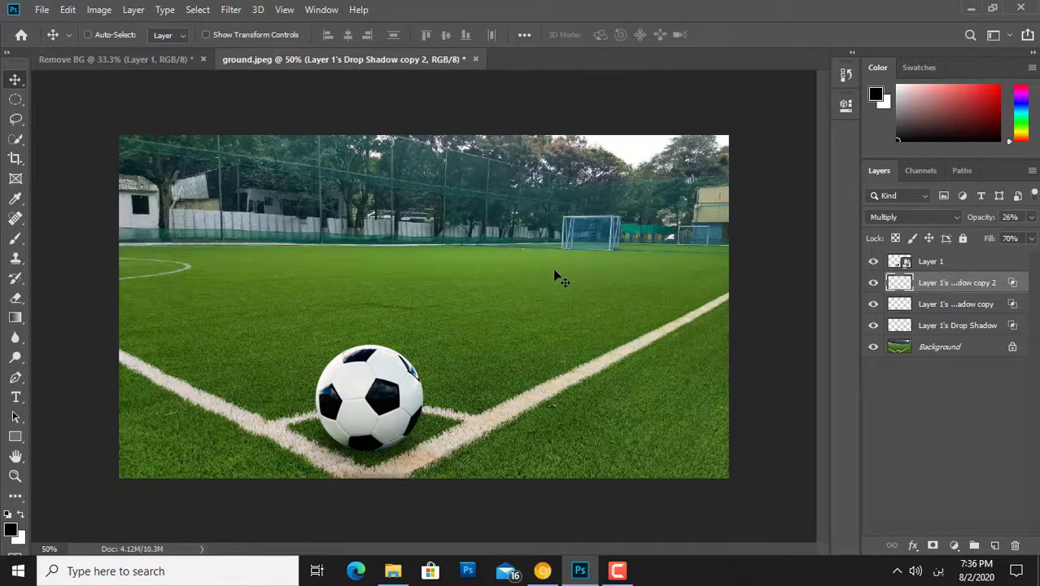